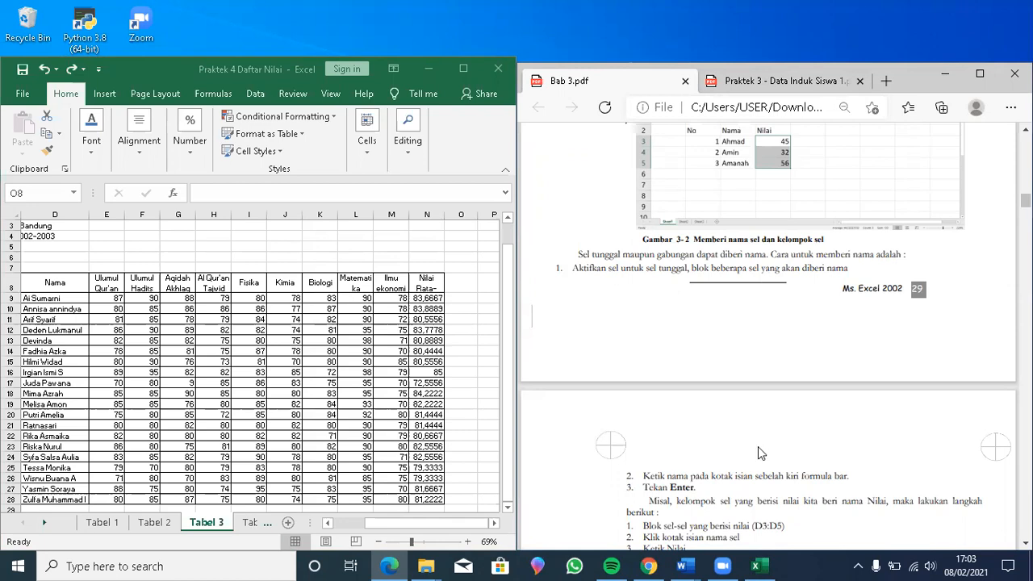
# Step: Read the Bab 3 PDF's sections on naming cells and moving the active cell one at a time, dismissing the Windows licence notice
pyautogui.scroll(-2, 771, 436)
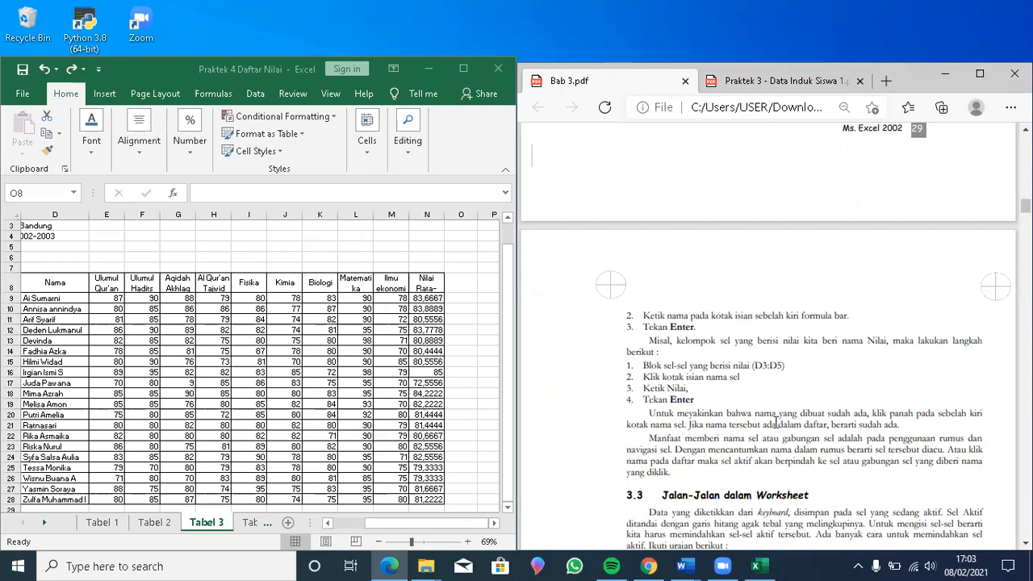
pyautogui.scroll(-2, 776, 423)
pyautogui.scroll(-1, 776, 423)
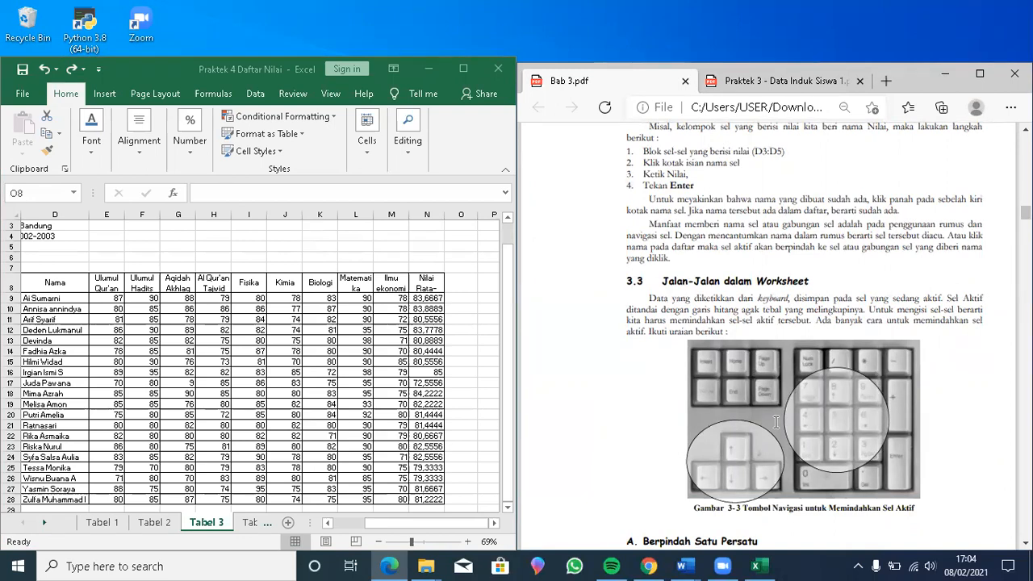
pyautogui.scroll(-3, 775, 422)
pyautogui.scroll(-1, 775, 421)
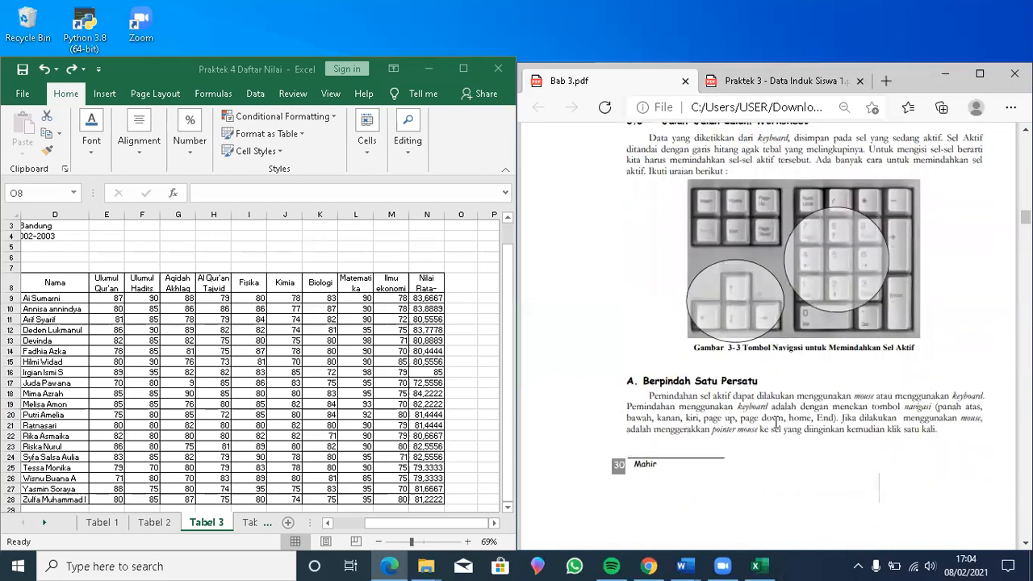
pyautogui.scroll(-1, 775, 422)
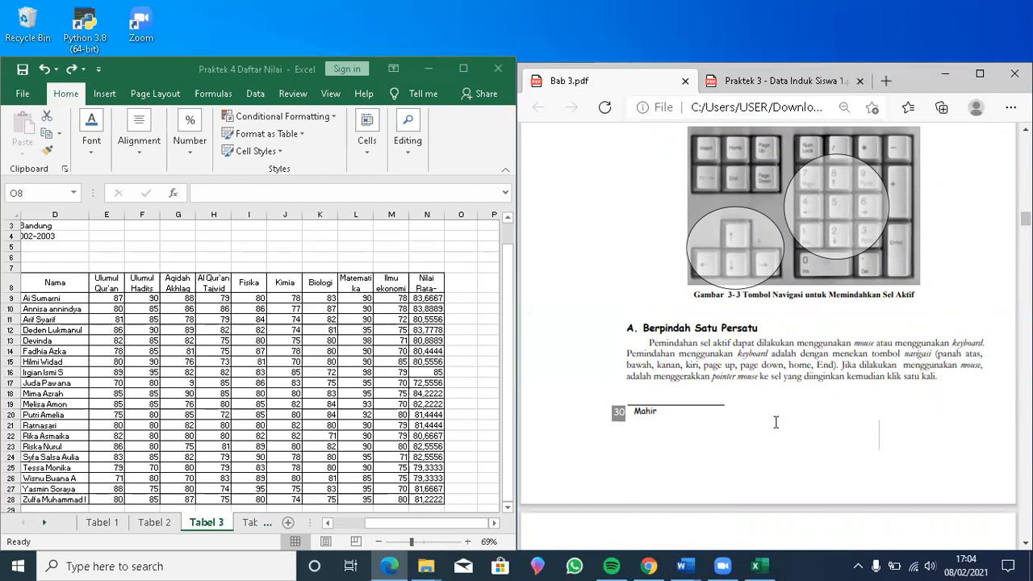
pyautogui.scroll(-1, 776, 422)
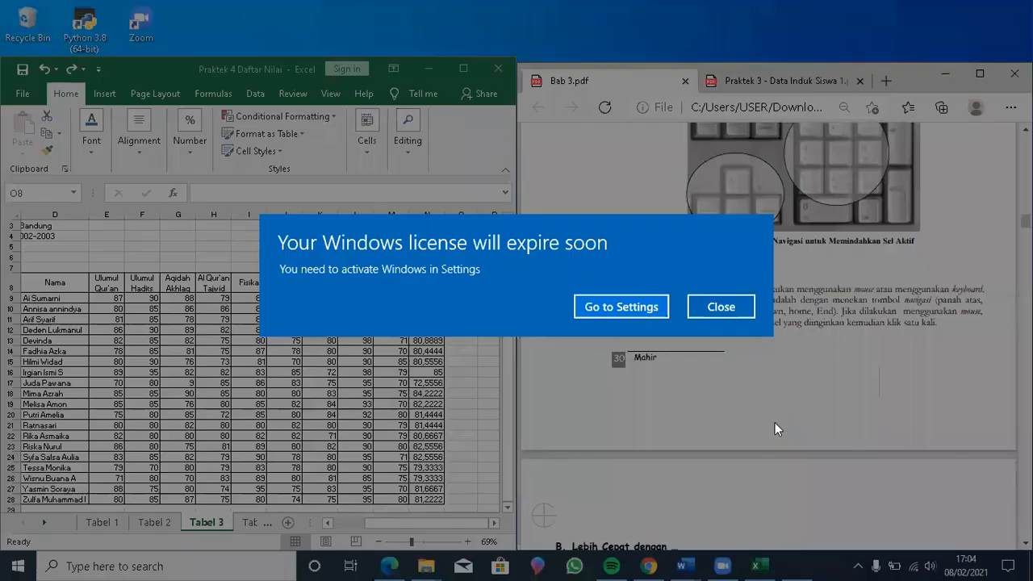
pyautogui.click(721, 306)
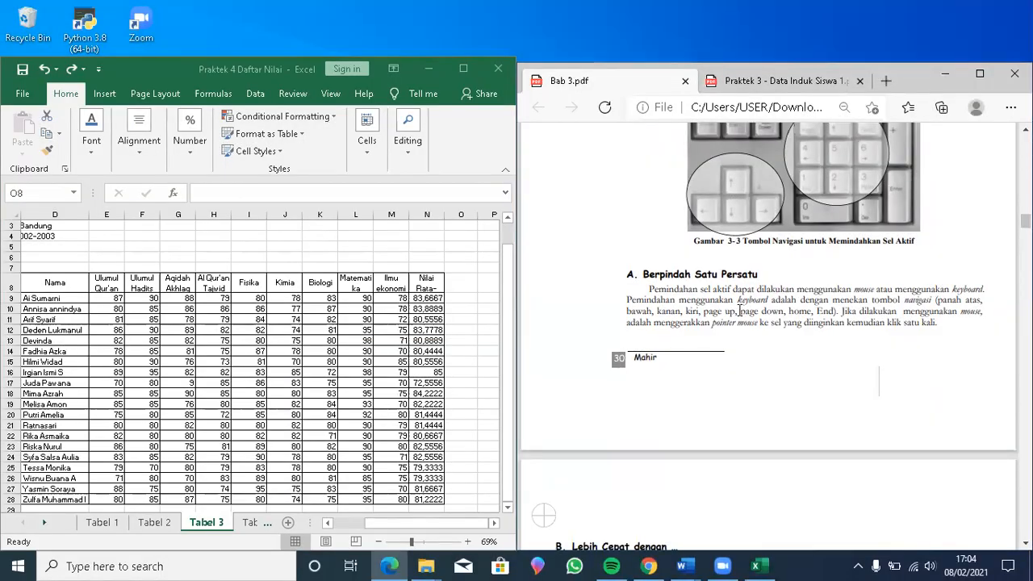
pyautogui.scroll(-1, 739, 311)
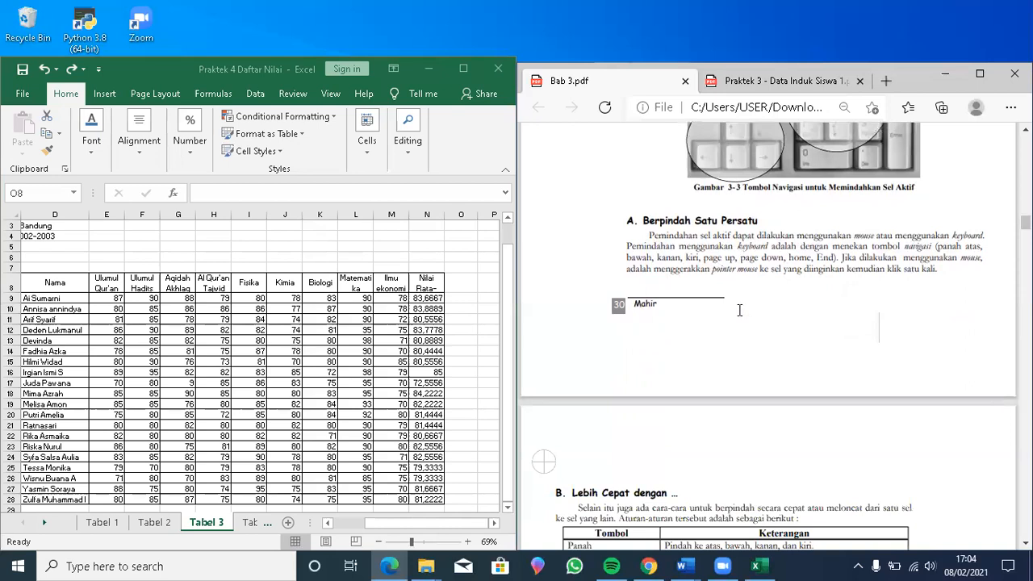
# Step: Read the PDF's table of quick navigation keys and its Go To instructions, closing the Windows licence notice
pyautogui.scroll(-3, 740, 311)
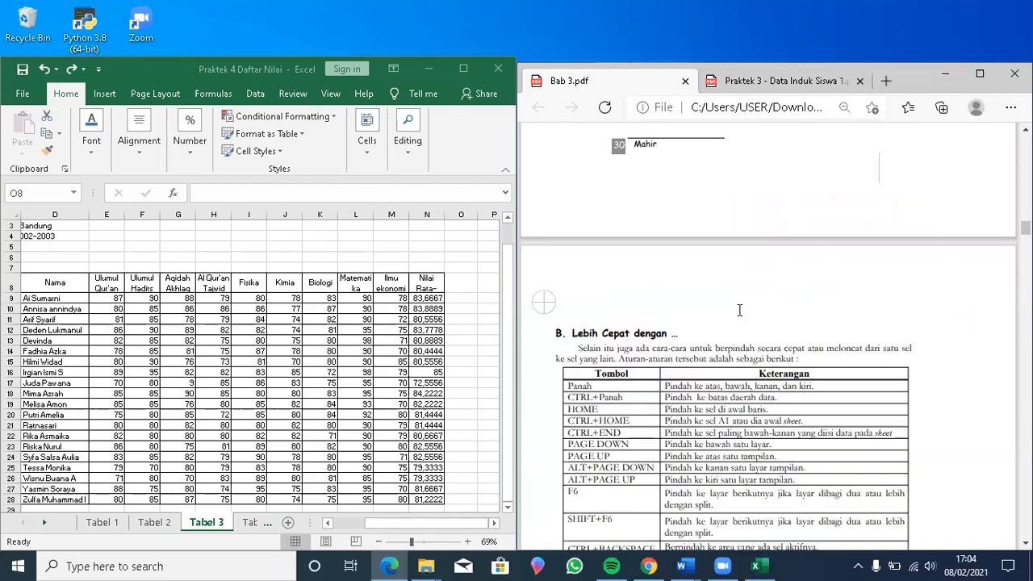
pyautogui.scroll(-1, 739, 311)
pyautogui.scroll(-1, 739, 311)
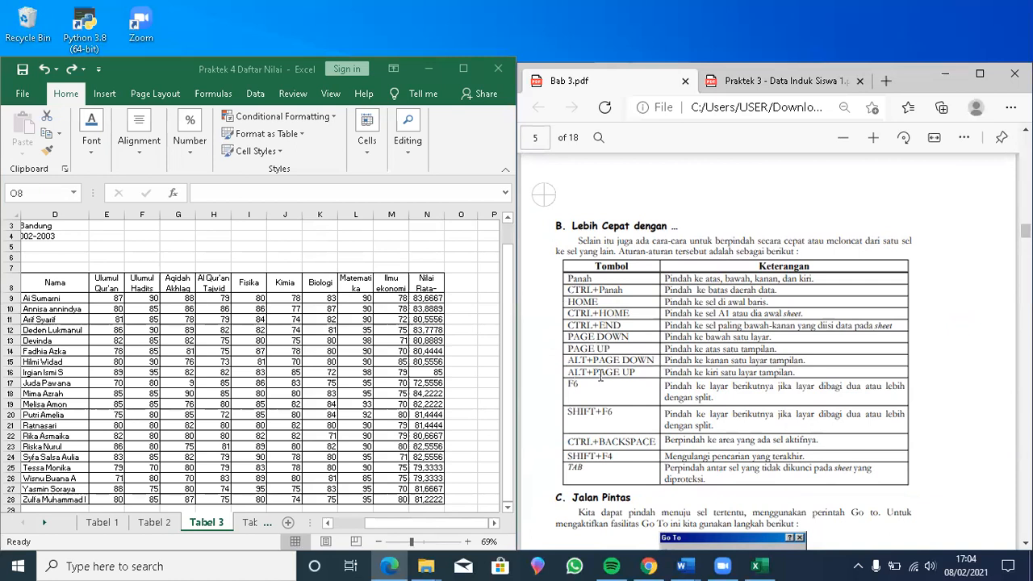
pyautogui.scroll(-1, 601, 377)
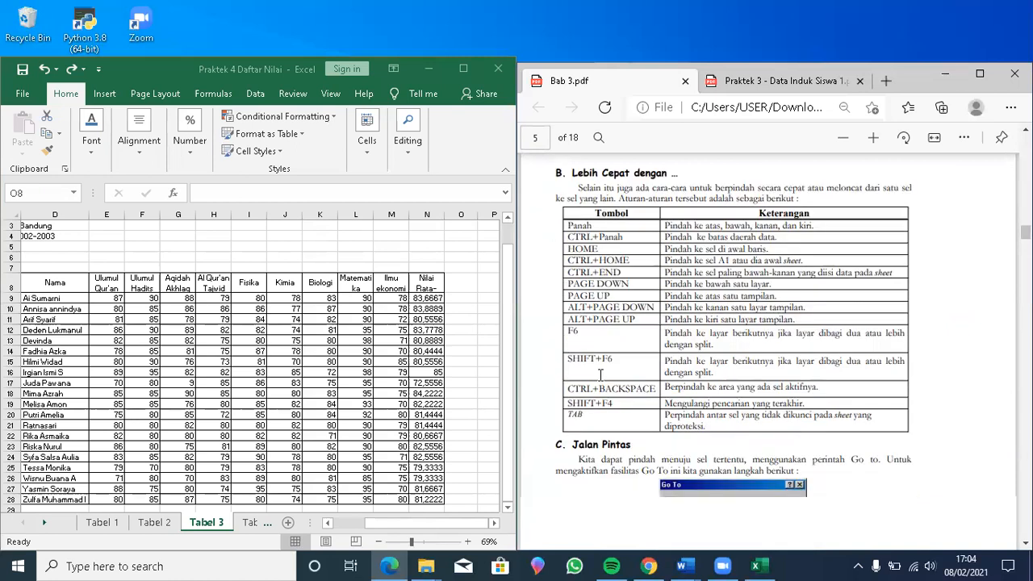
pyautogui.scroll(-1, 601, 376)
pyautogui.scroll(-1, 600, 376)
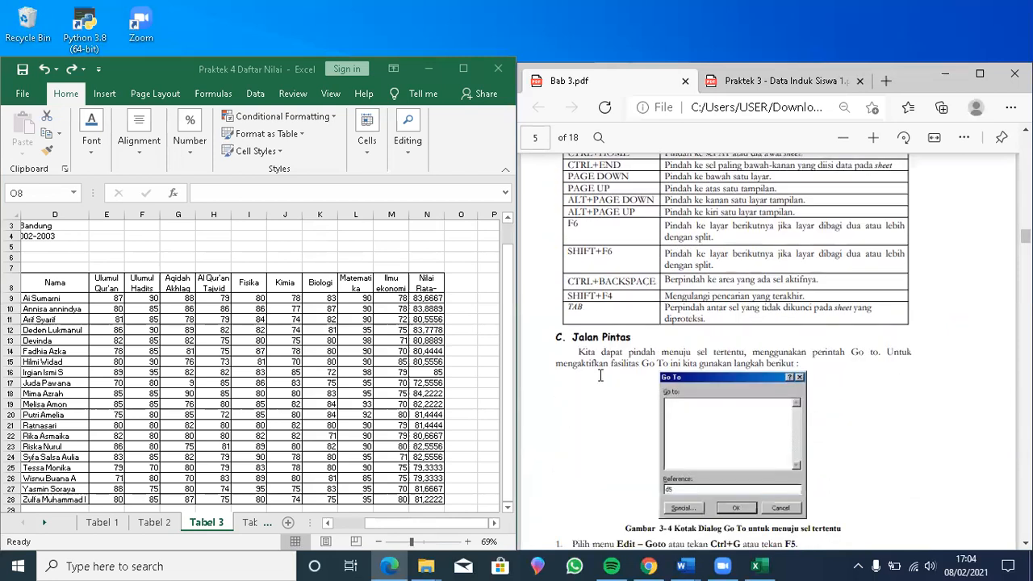
pyautogui.scroll(-1, 600, 376)
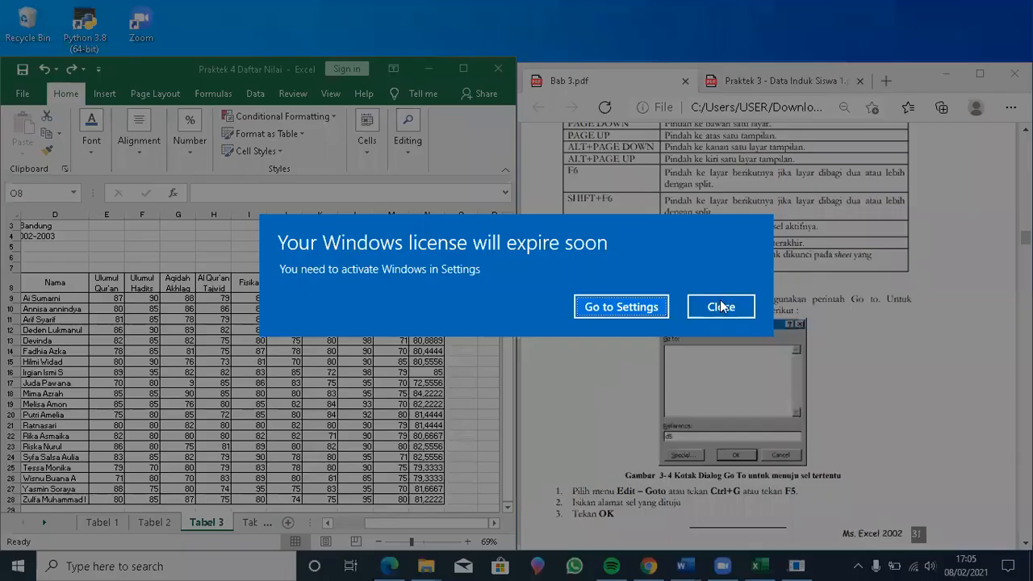
pyautogui.click(724, 301)
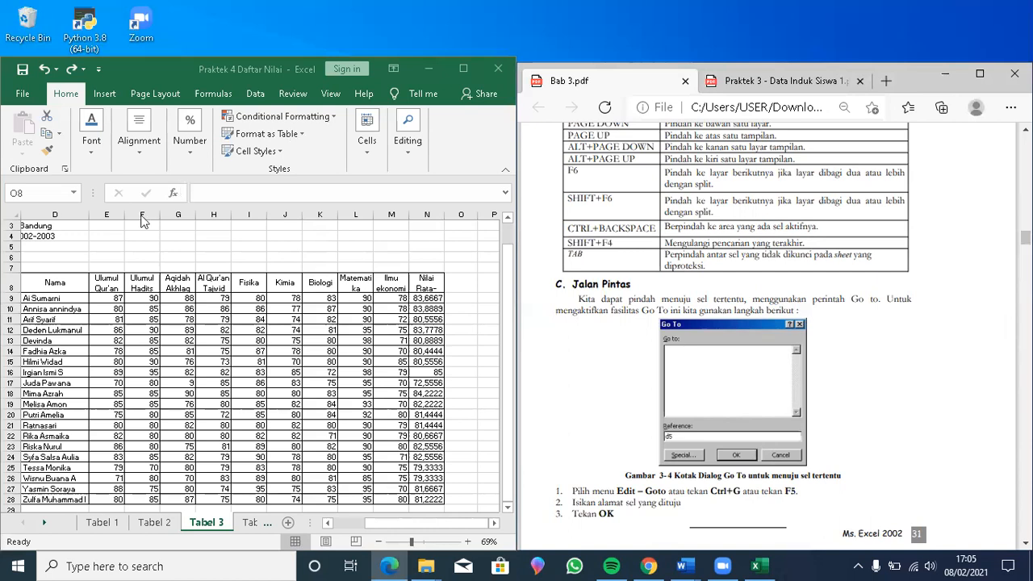
# Step: Starting from cell F5 on the Tabel 3 sheet in Excel, jump to cell O25 with Go To
pyautogui.click(149, 243)
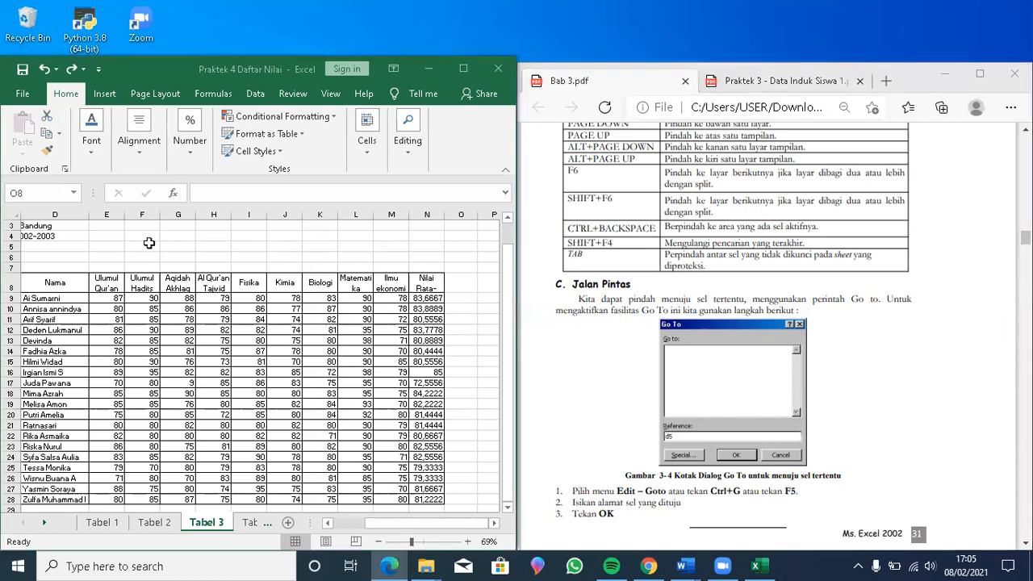
pyautogui.click(150, 243)
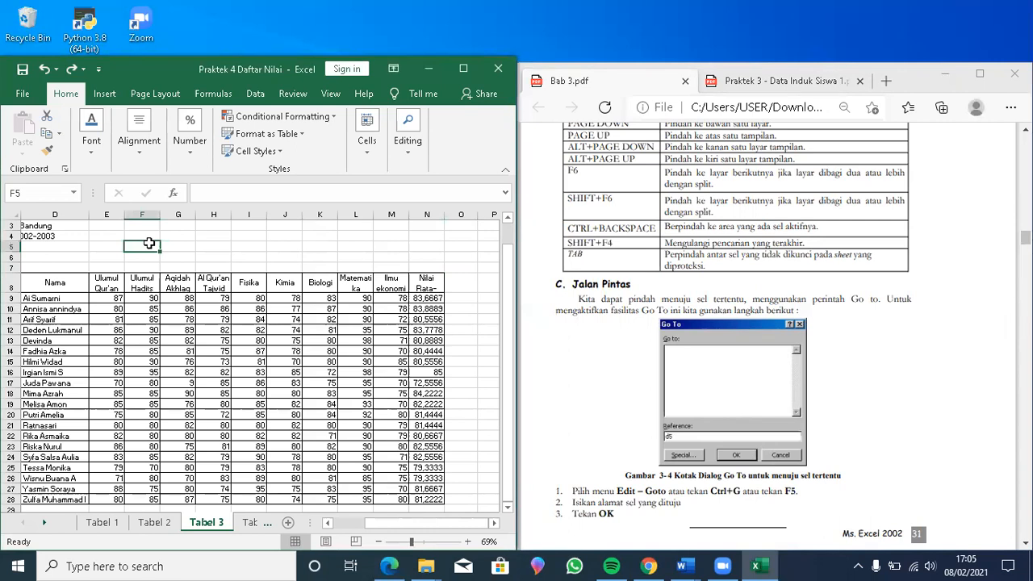
pyautogui.hotkey('ctrl', 'g')
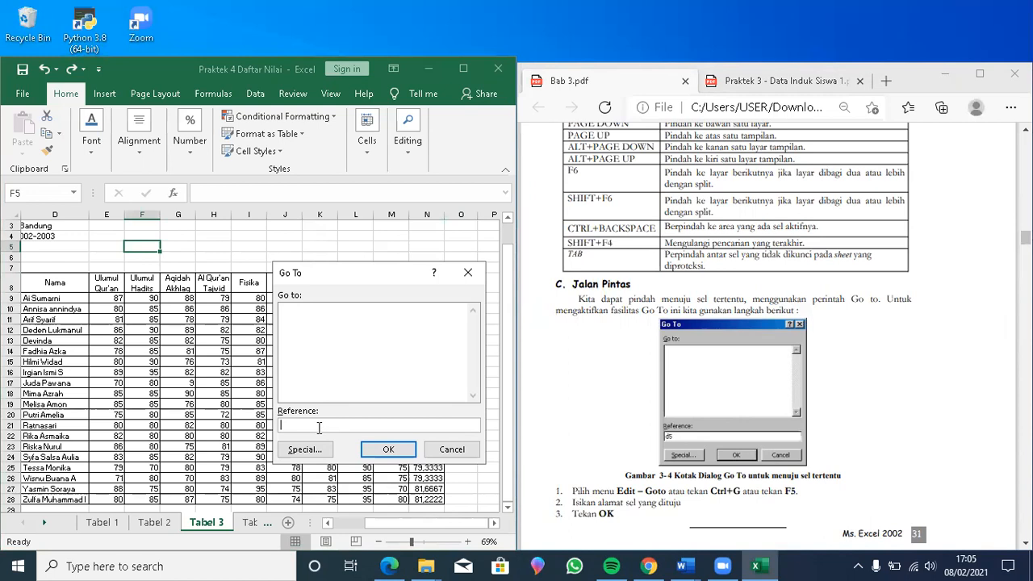
pyautogui.write('d25')
pyautogui.press('BackSpace')
pyautogui.press('BackSpace')
pyautogui.press('BackSpace')
pyautogui.write('o25')
pyautogui.press('Return')
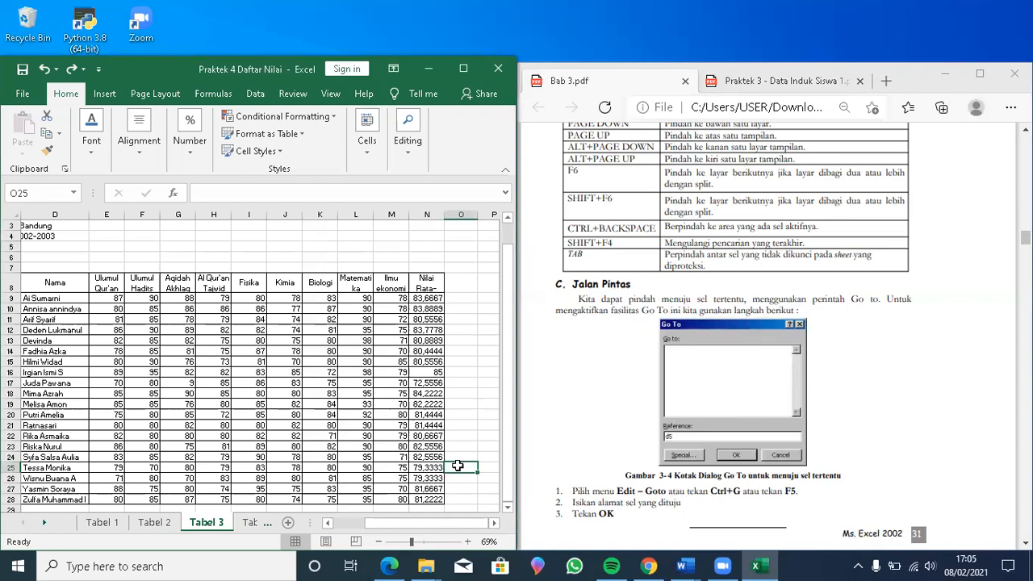
# Step: Read the PDF's section 3.4 on correcting typing mistakes and the start of section 3.5 on selecting cells
pyautogui.click(746, 436)
pyautogui.scroll(-3, 746, 436)
pyautogui.scroll(-3, 746, 436)
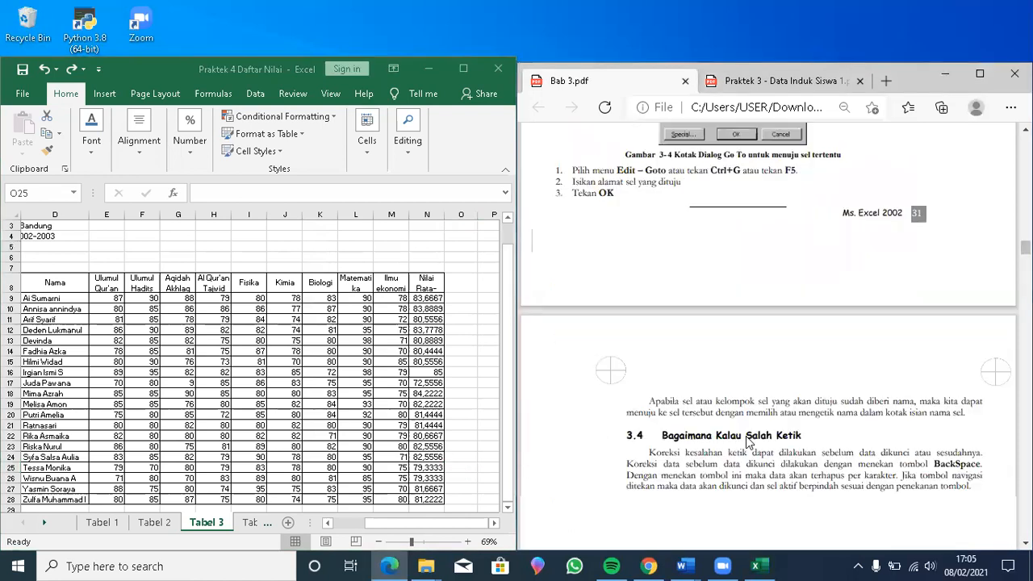
pyautogui.scroll(-2, 749, 442)
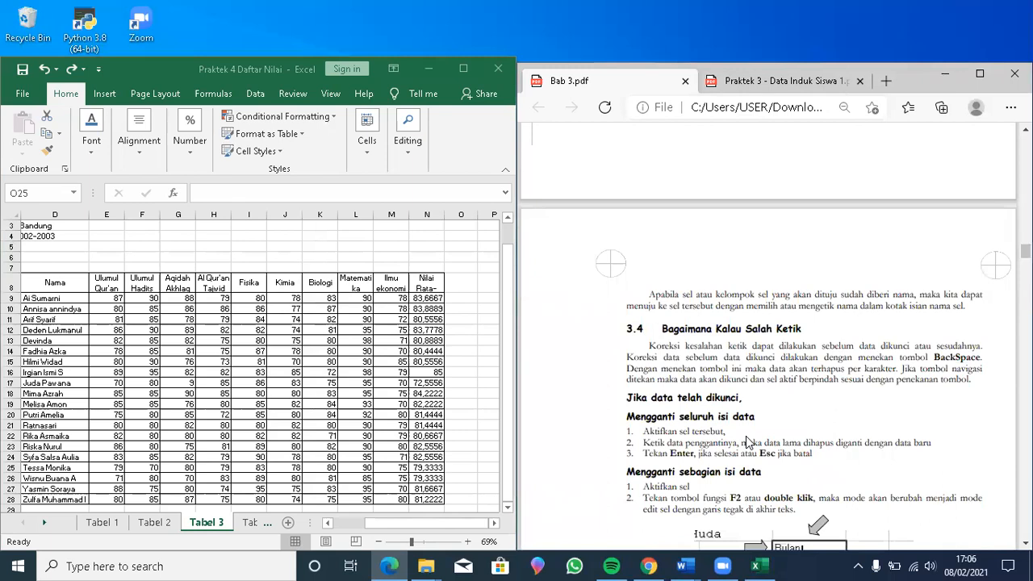
pyautogui.scroll(-1, 748, 443)
pyautogui.scroll(-1, 747, 444)
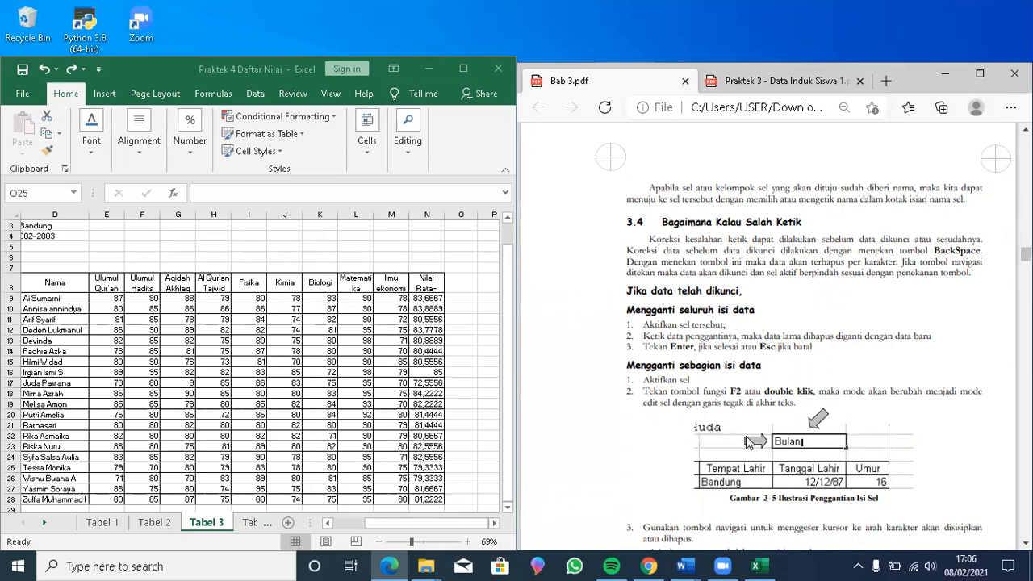
pyautogui.scroll(-3, 749, 442)
pyautogui.scroll(-2, 746, 436)
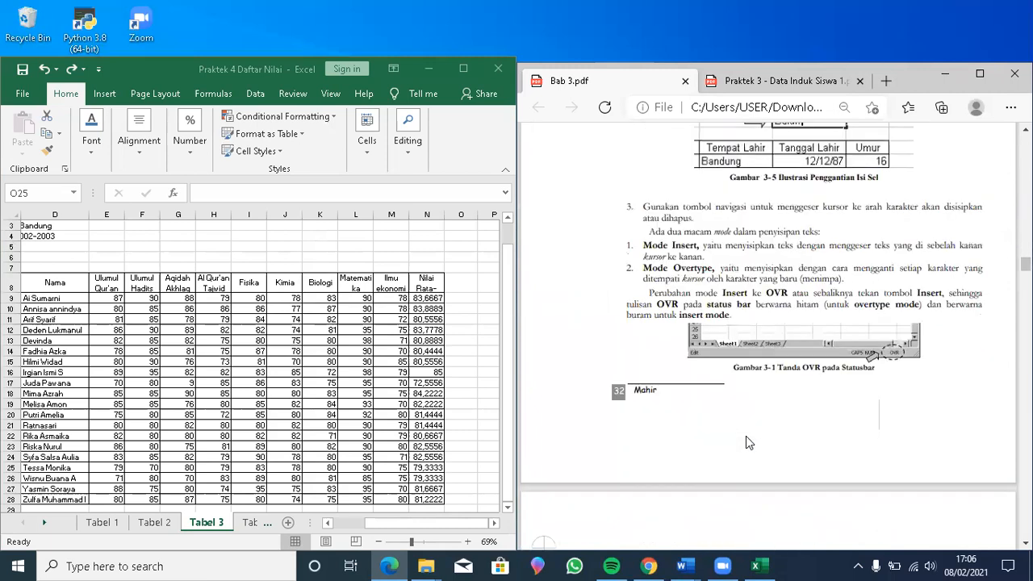
pyautogui.scroll(-3, 748, 443)
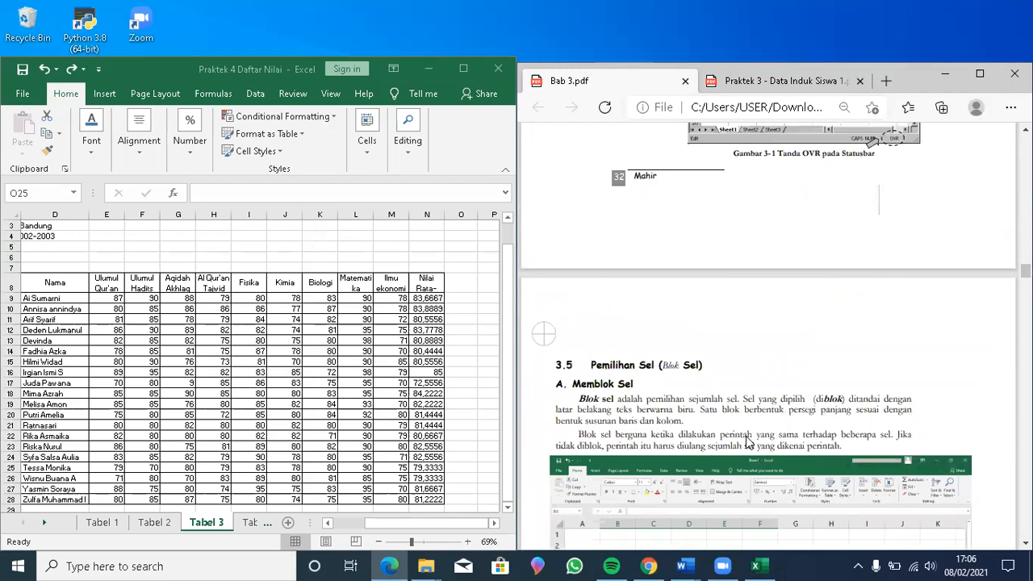
pyautogui.scroll(-1, 748, 442)
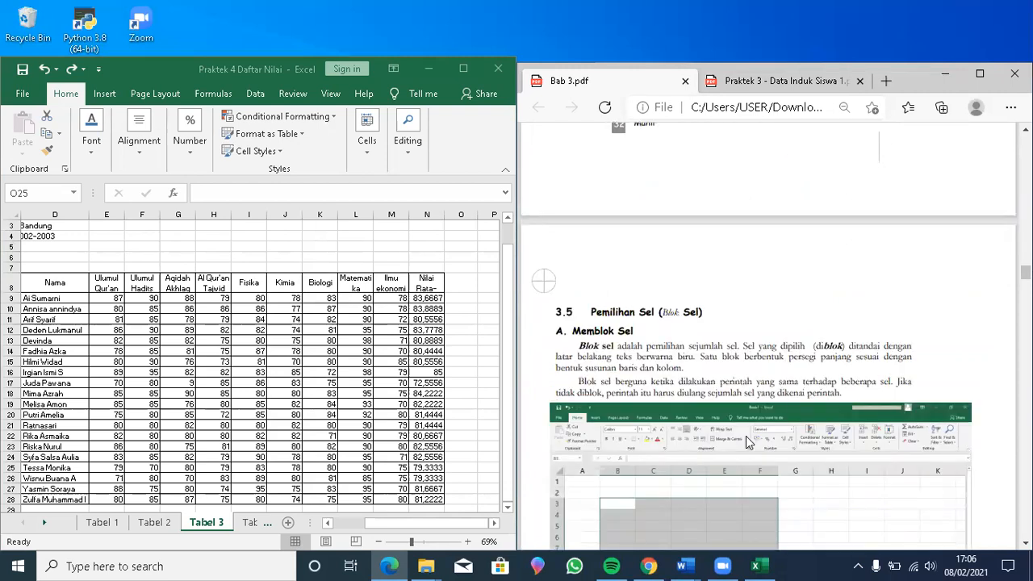
pyautogui.scroll(-1, 746, 436)
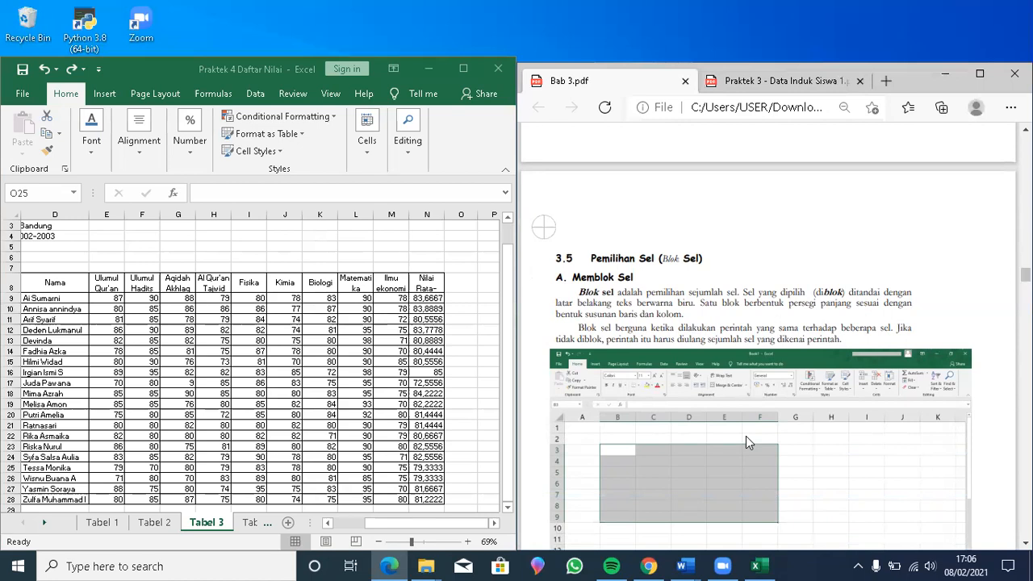
pyautogui.scroll(-1, 746, 436)
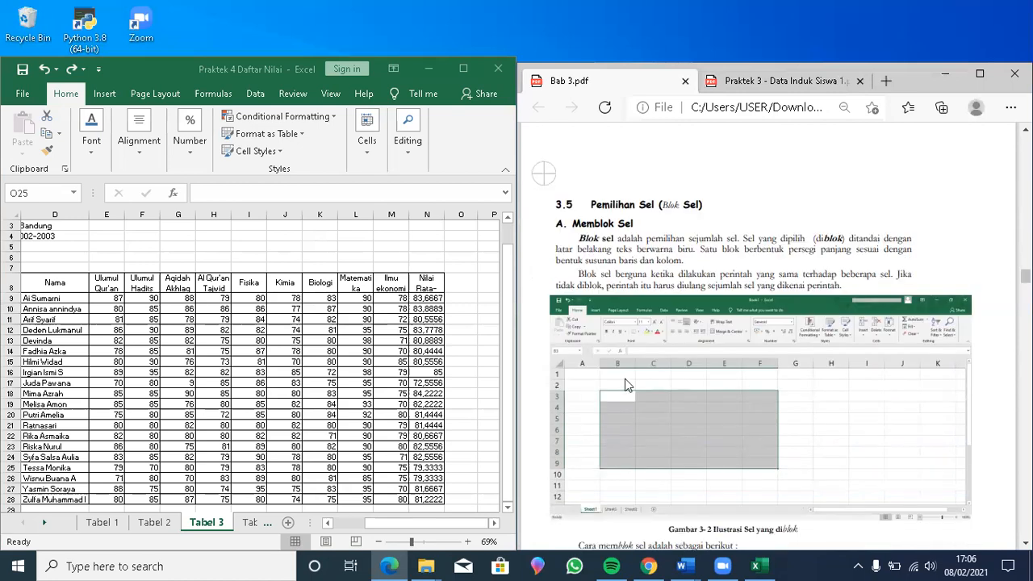
# Step: In the Excel grade table, select the block D8:F11 starting at the Nama header, and clear the selection by activating H5
pyautogui.click(42, 281)
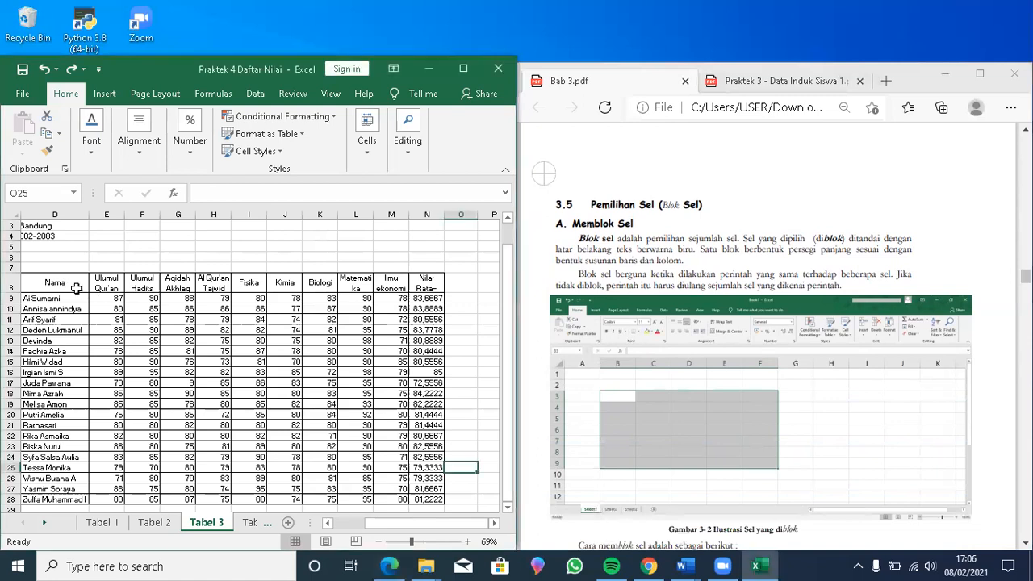
pyautogui.click(75, 286)
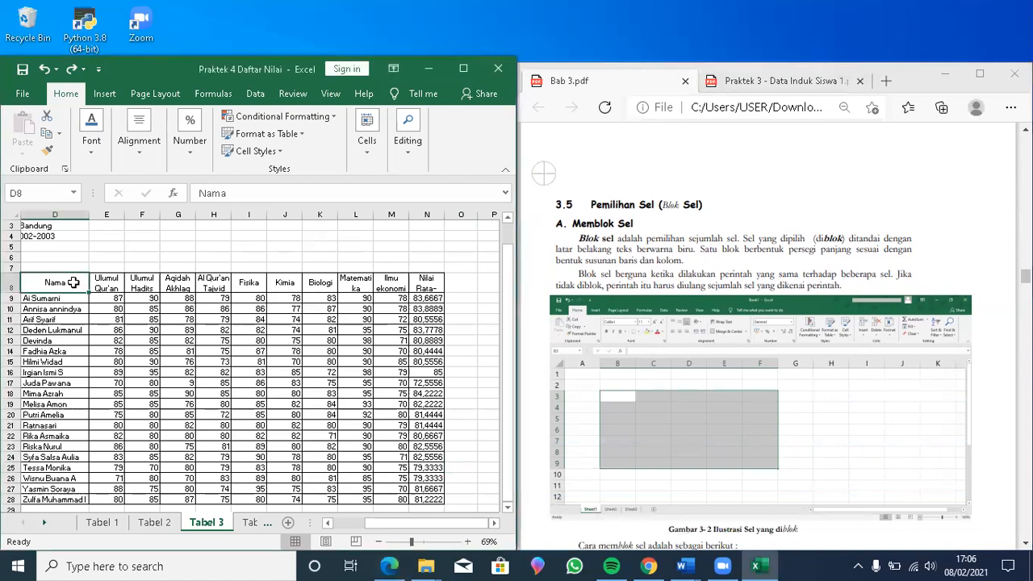
pyautogui.keyDown('shift'); pyautogui.click(137, 322); pyautogui.keyUp('shift')
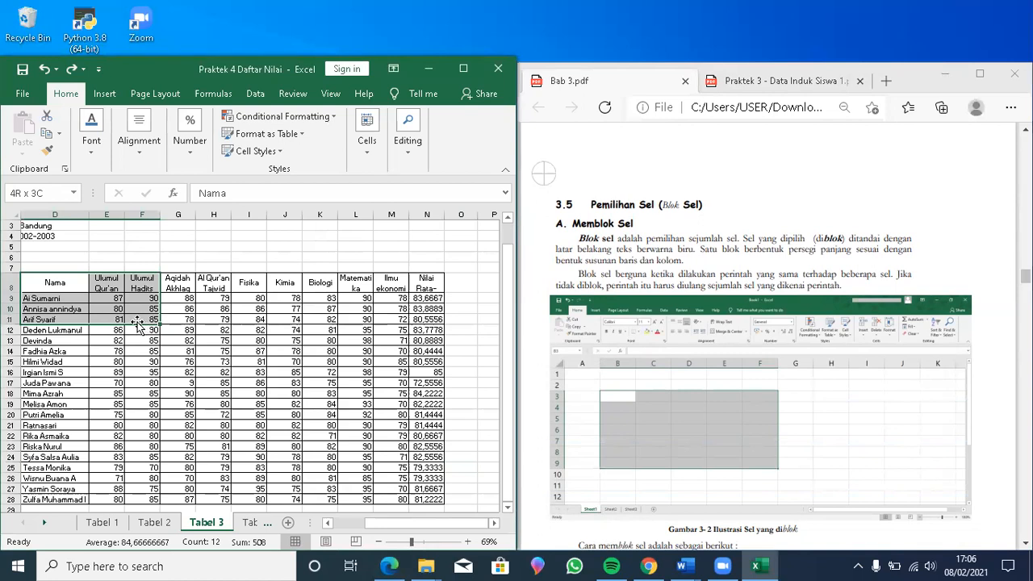
pyautogui.click(218, 242)
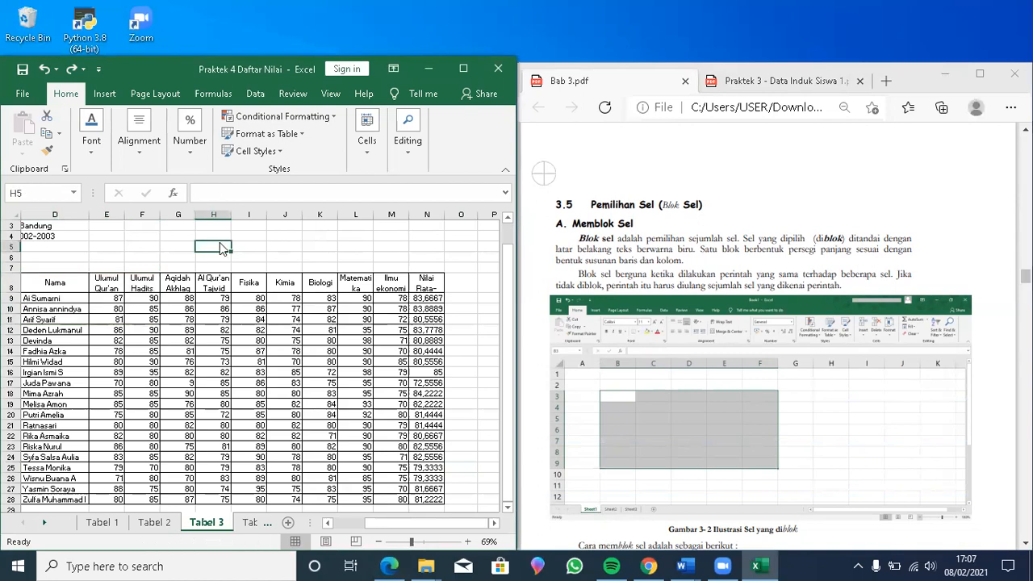
# Step: Review the PDF's methods for blocking cells, and in Excel extend a selection cell by cell from the Nama header to cover D8:I13
pyautogui.click(693, 257)
pyautogui.scroll(-2, 693, 256)
pyautogui.scroll(-2, 693, 256)
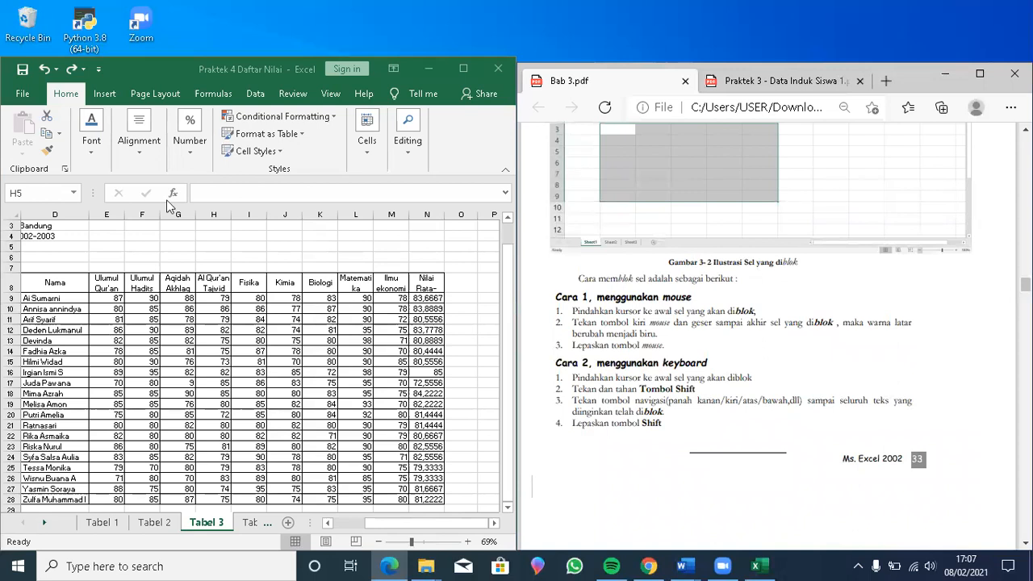
pyautogui.click(58, 284)
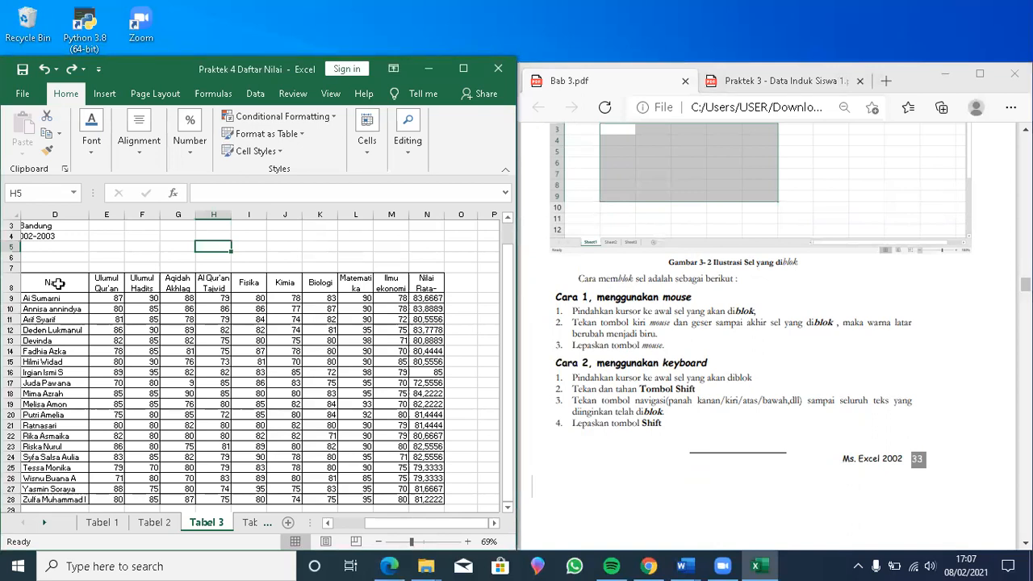
pyautogui.click(56, 293)
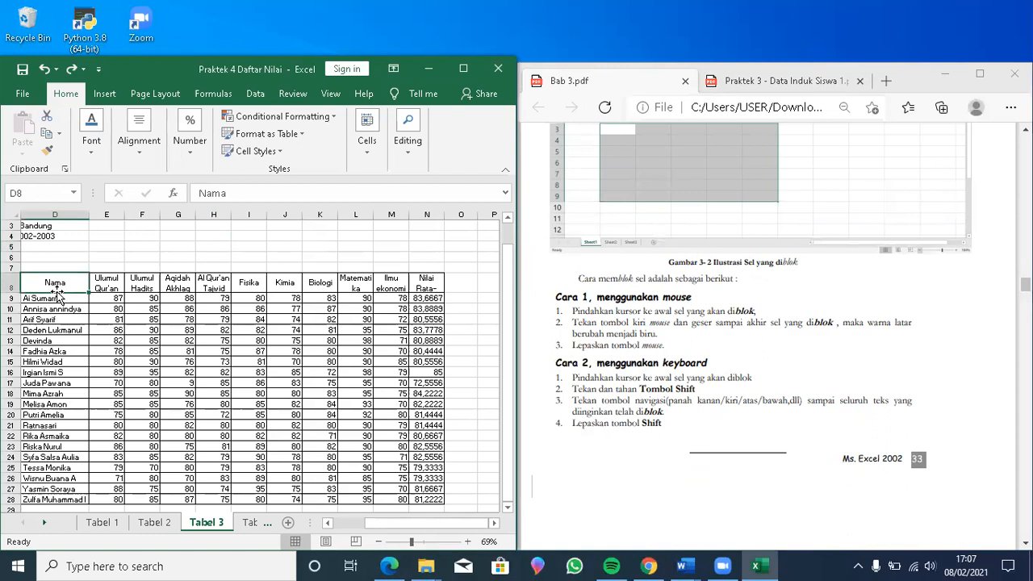
pyautogui.hotkey('shift', 'Right')
pyautogui.hotkey('shift', 'Right')
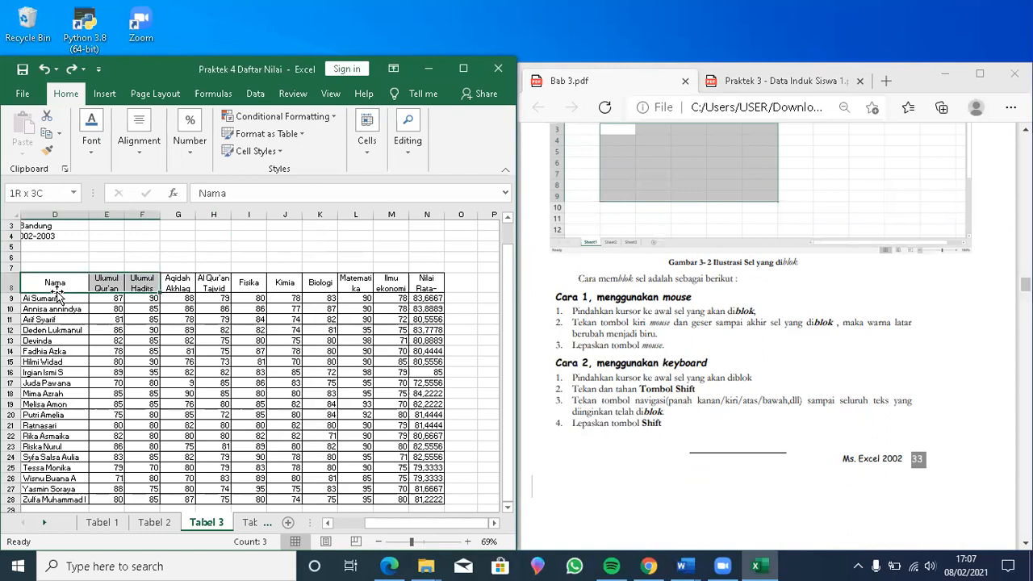
pyautogui.hotkey('shift', 'Right')
pyautogui.hotkey('shift', 'Down')
pyautogui.hotkey('shift', 'Down')
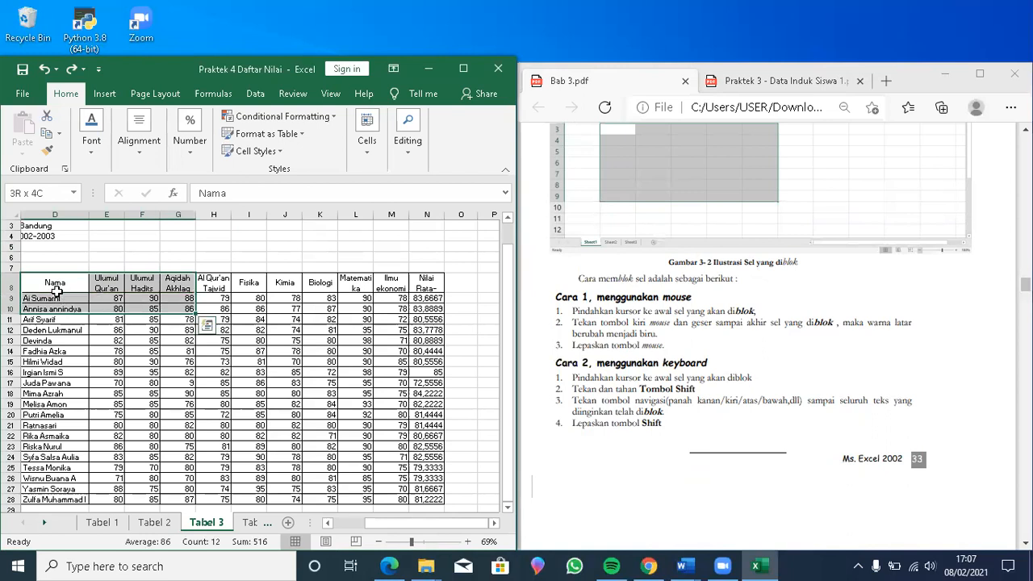
pyautogui.hotkey('shift', 'Right')
pyautogui.hotkey('shift', 'Down')
pyautogui.hotkey('shift', 'Down')
pyautogui.hotkey('shift', 'Right')
pyautogui.hotkey('shift', 'Down')
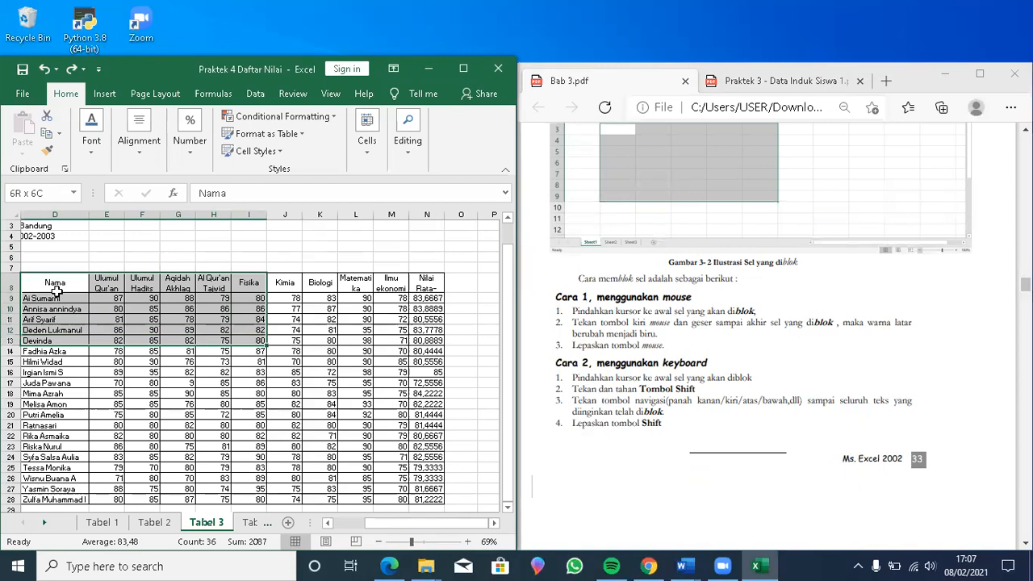
# Step: Adjust the block selection starting at the Nama header cell by cell so it covers D8:I12
pyautogui.hotkey('shift', 'Right')
pyautogui.hotkey('shift', 'Up')
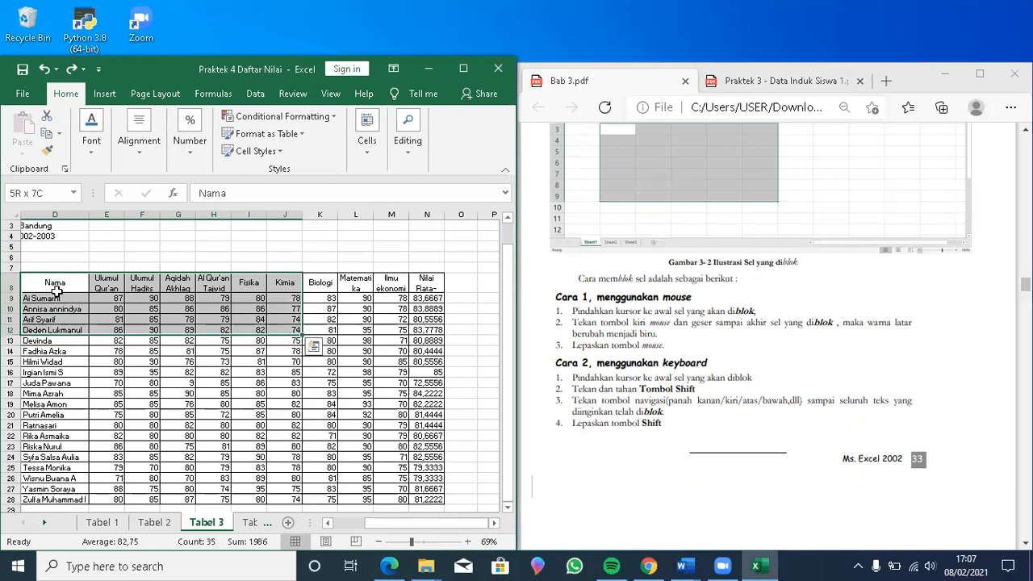
pyautogui.hotkey('shift', 'Left')
# Step: Read the PDF's section B on blocking rows and columns, and in Excel select the whole of row 8, followed by the whole of column E
pyautogui.click(575, 390)
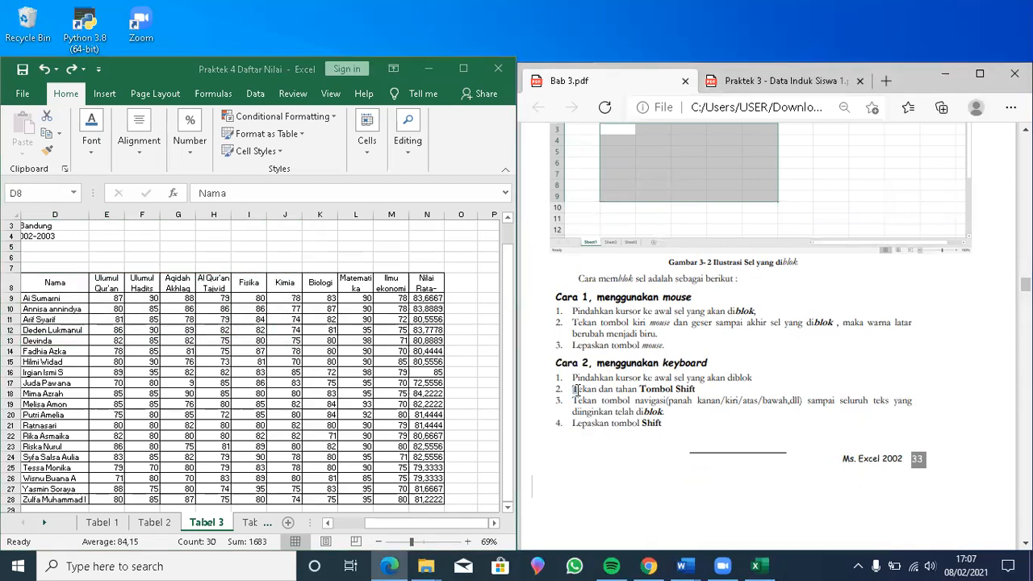
pyautogui.scroll(-2, 576, 389)
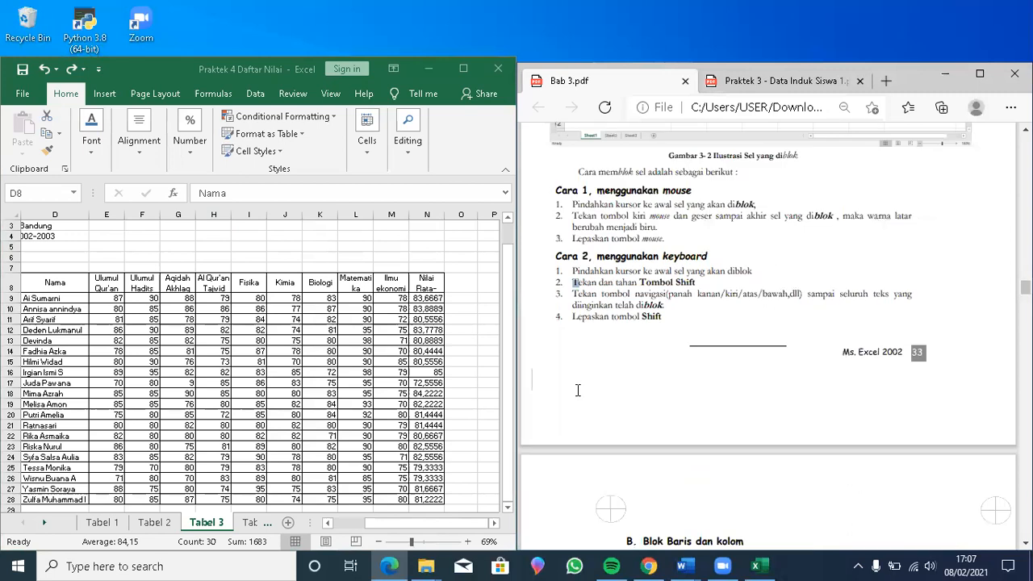
pyautogui.scroll(-4, 578, 390)
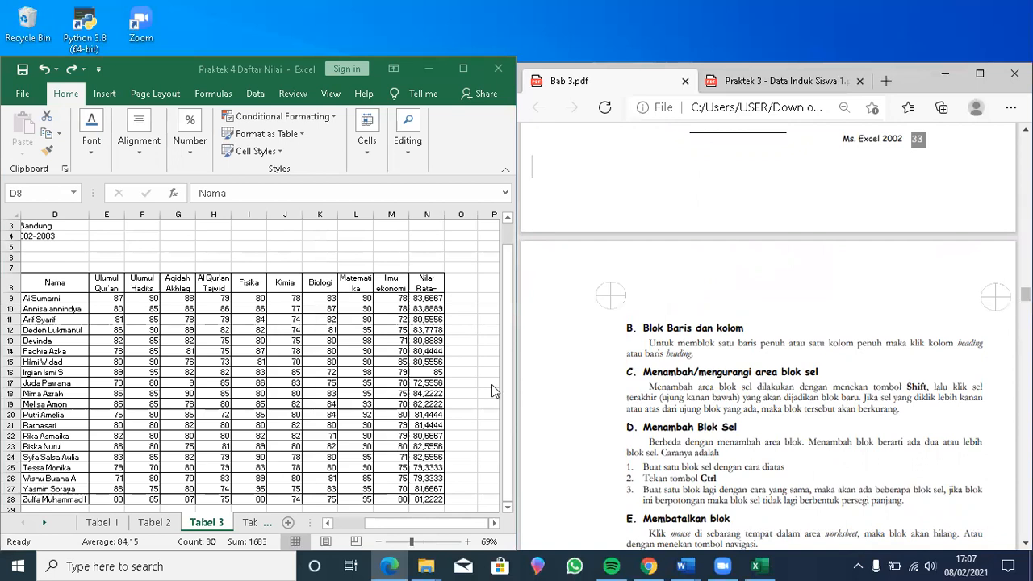
pyautogui.click(13, 288)
pyautogui.click(11, 284)
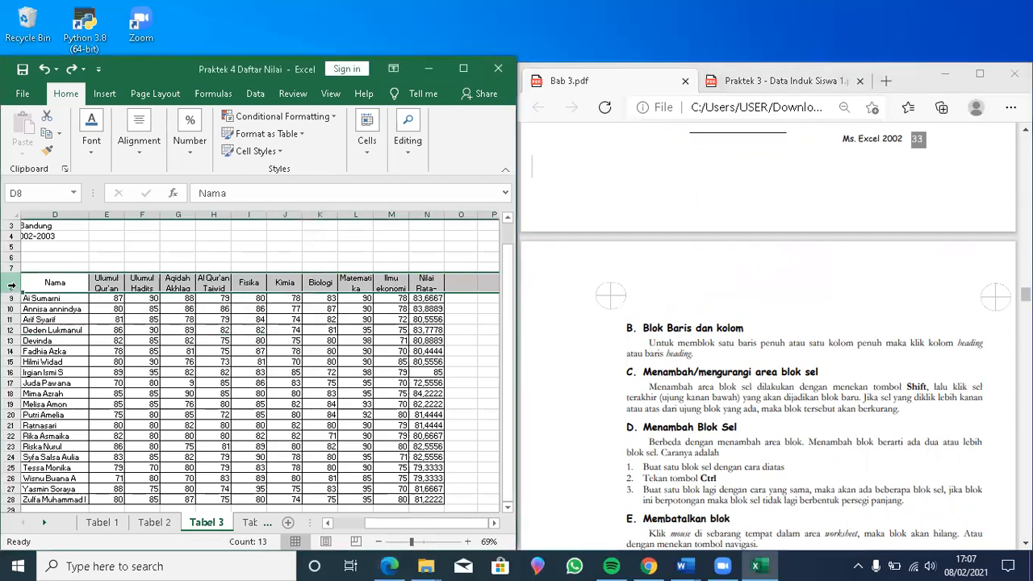
pyautogui.click(114, 213)
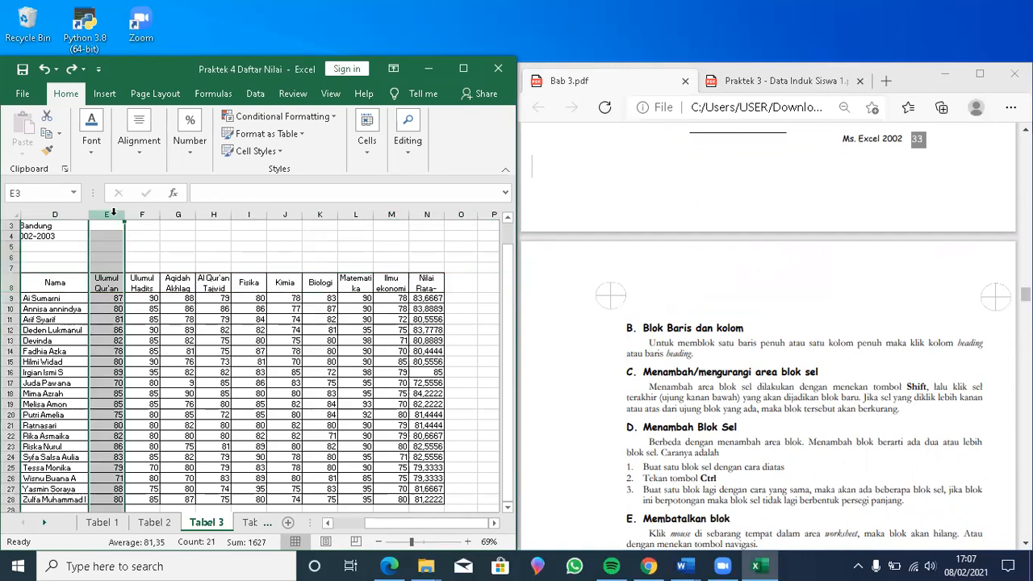
# Step: Dismiss the Windows licence notice and read the PDF from section C on resizing blocks through section 3.6's direct autofill method
pyautogui.click(579, 366)
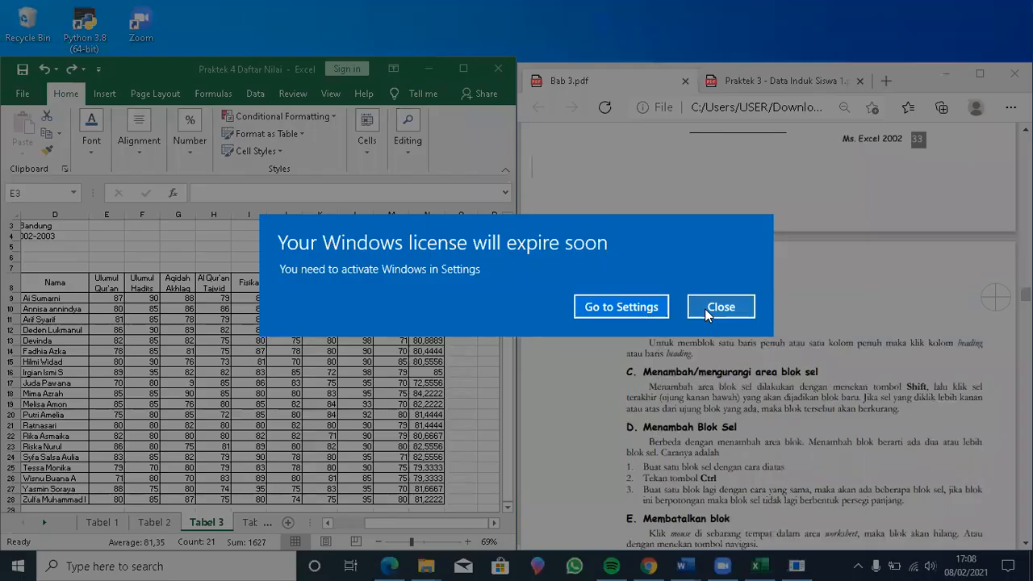
pyautogui.click(705, 308)
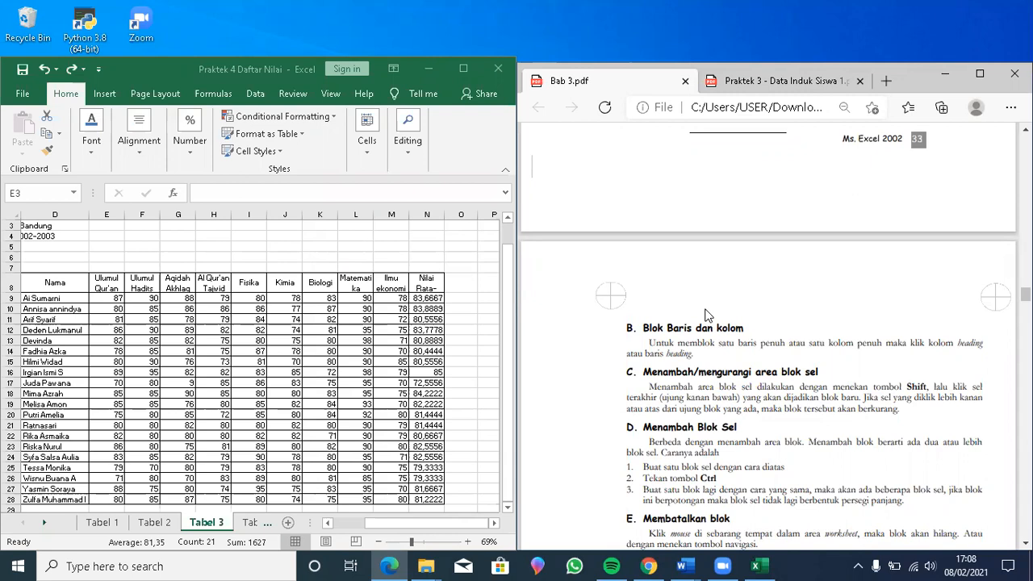
pyautogui.scroll(-1, 708, 315)
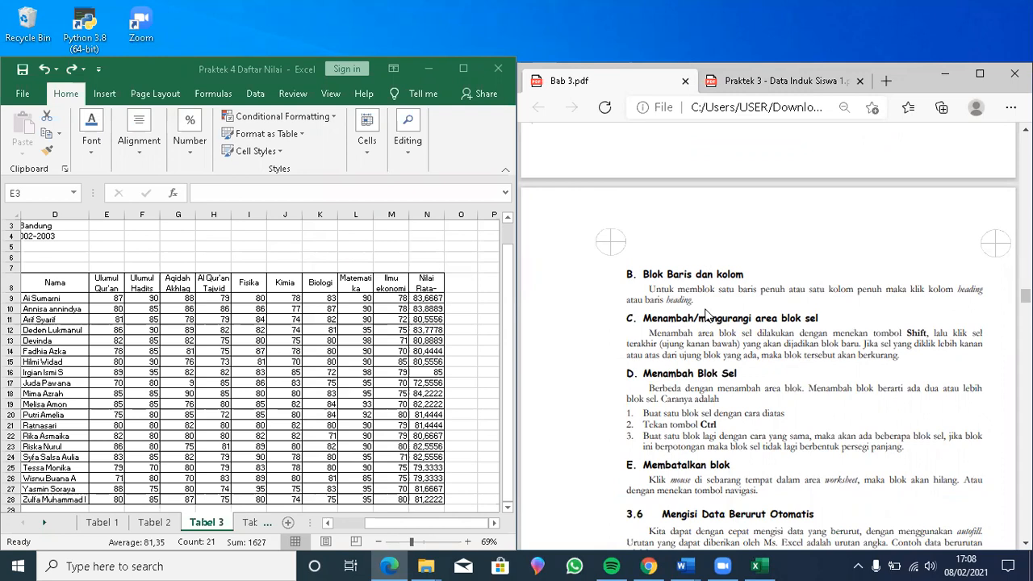
pyautogui.scroll(-1, 706, 315)
pyautogui.scroll(-1, 706, 315)
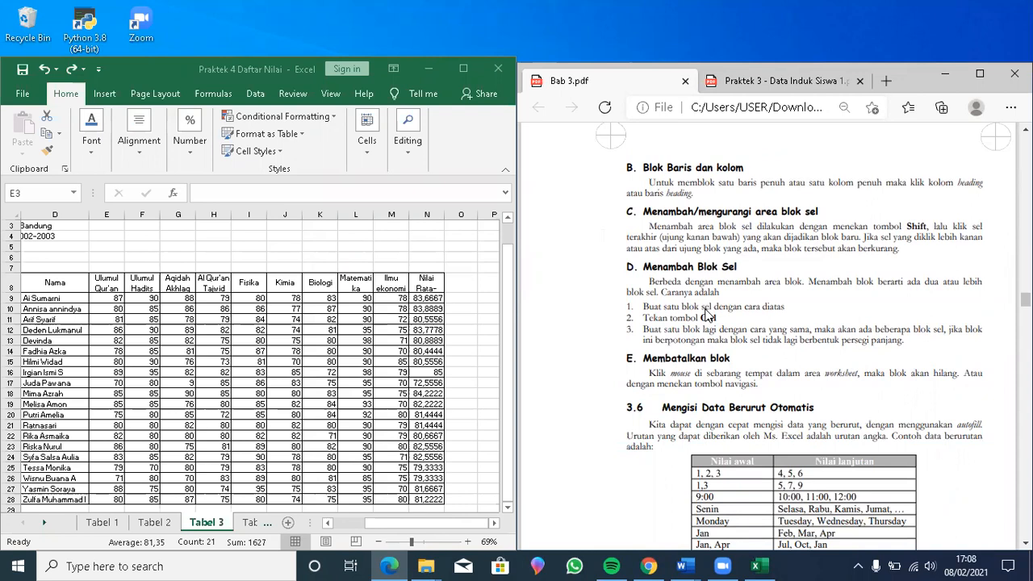
pyautogui.scroll(-3, 706, 314)
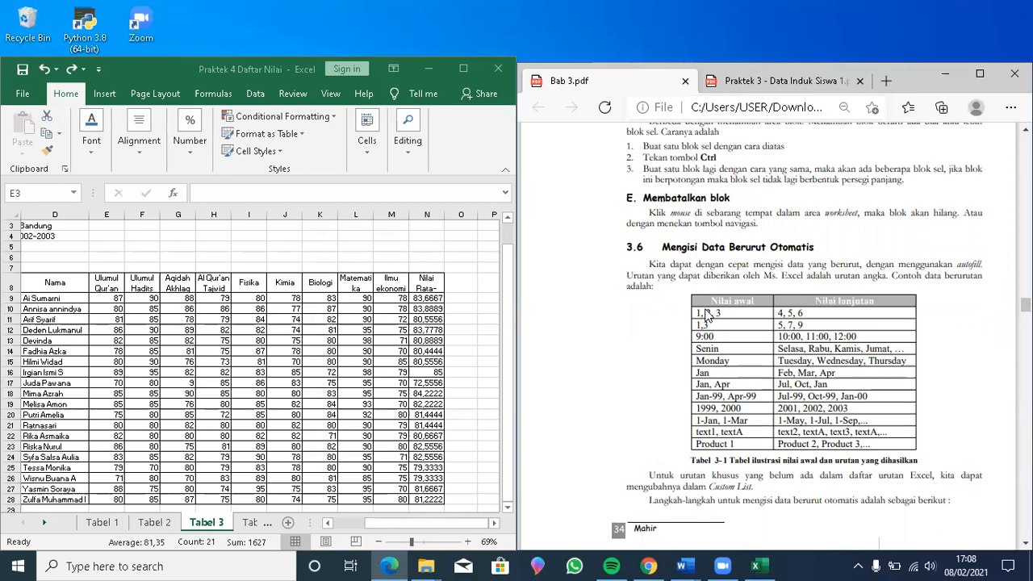
pyautogui.scroll(-1, 707, 313)
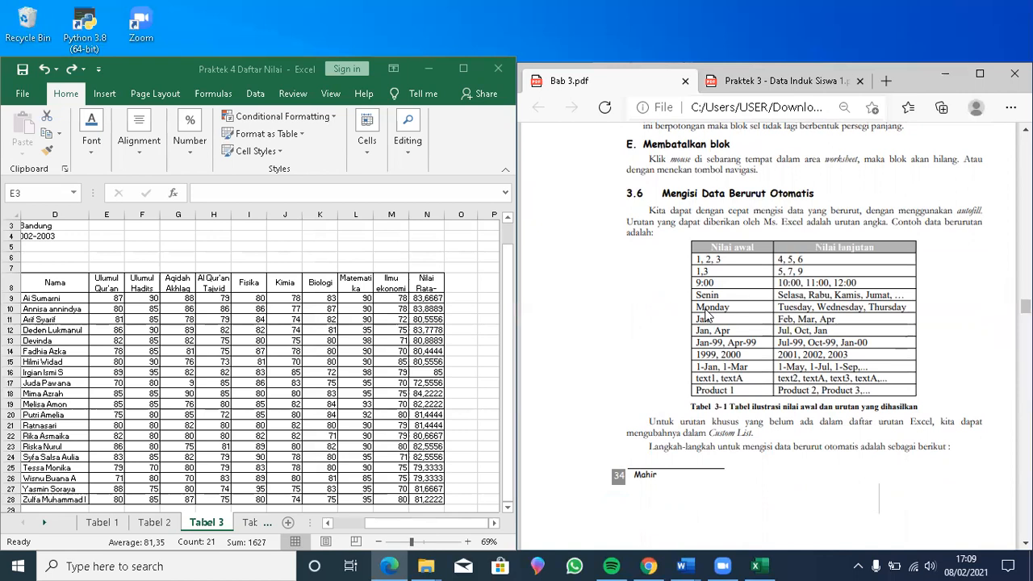
pyautogui.scroll(-3, 707, 315)
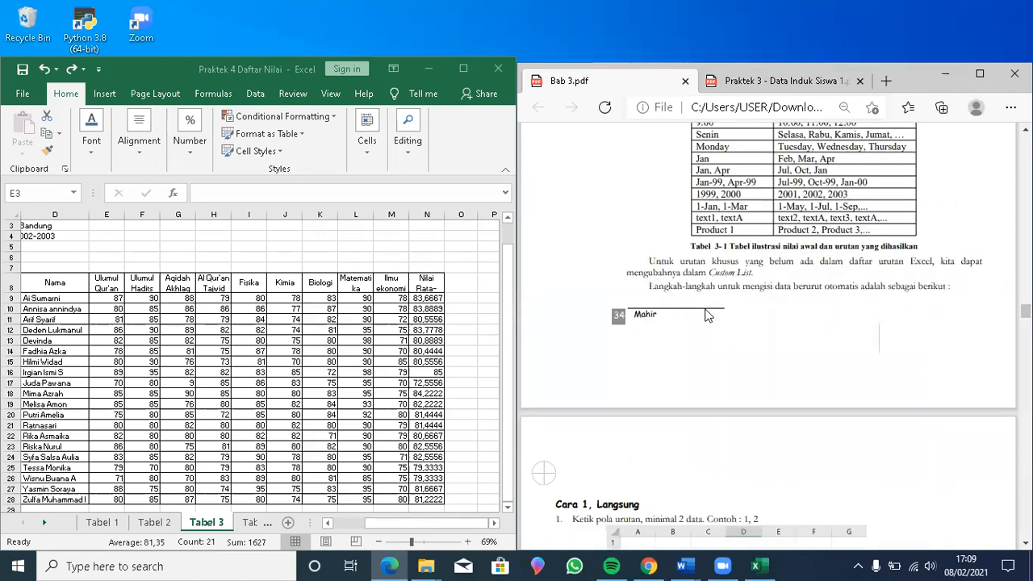
pyautogui.scroll(-1, 707, 314)
pyautogui.scroll(-1, 707, 315)
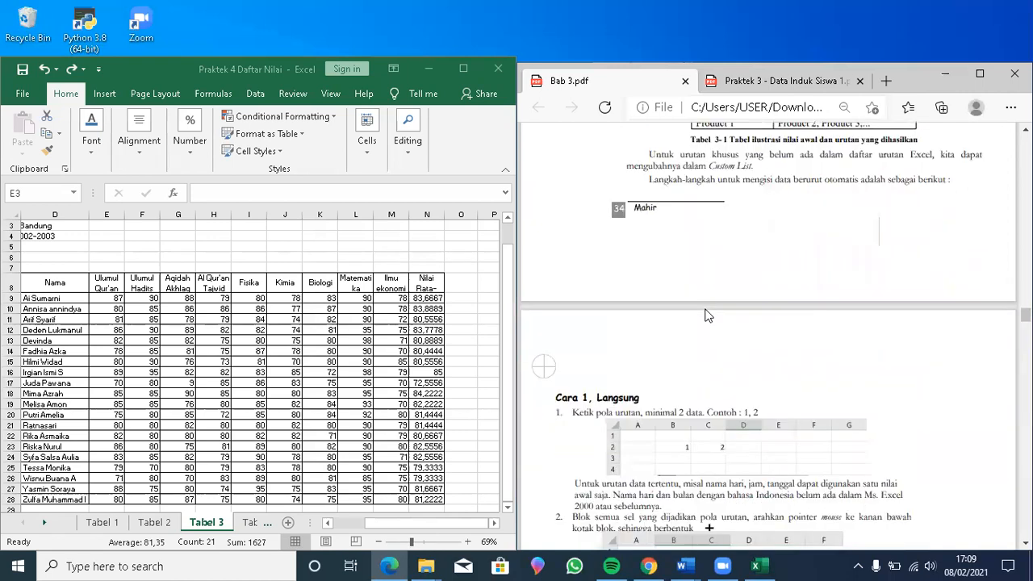
pyautogui.scroll(-1, 707, 315)
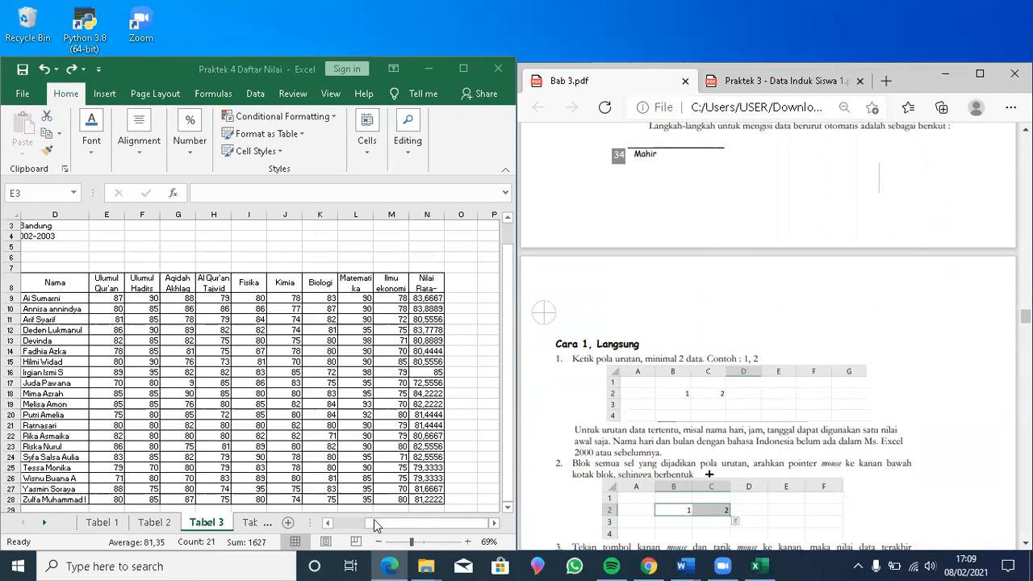
# Step: In Excel, enter 1 in A9 and 2 in A10, beside the No column, as the starting pattern for a series
pyautogui.moveTo(374, 522); pyautogui.dragTo(348, 522)
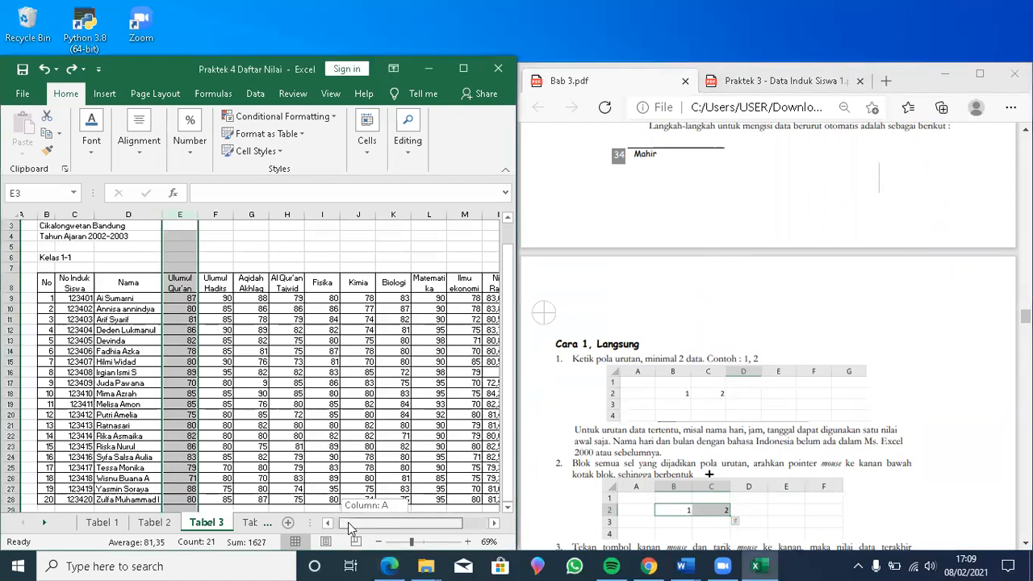
pyautogui.click(66, 299)
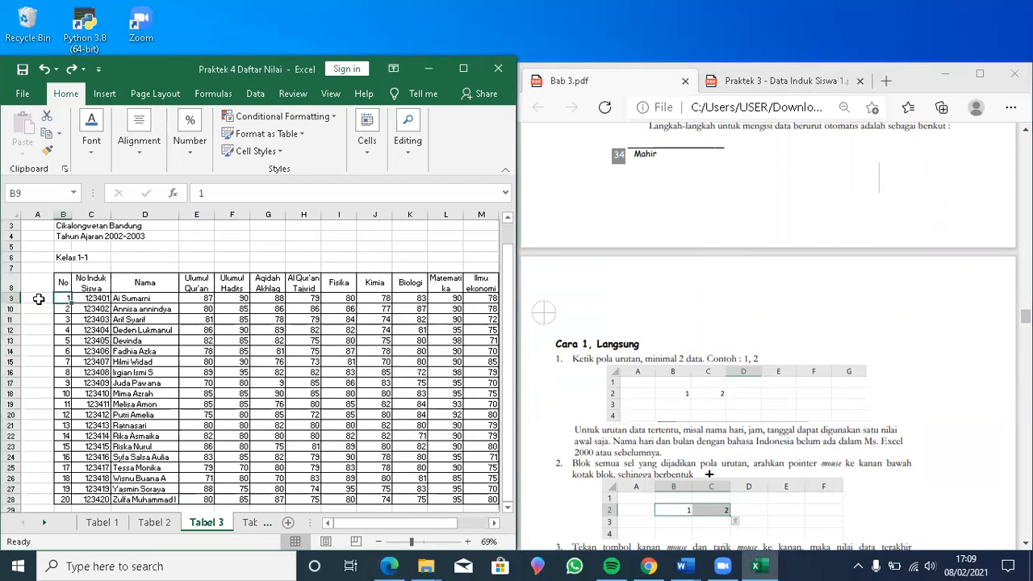
pyautogui.click(38, 299)
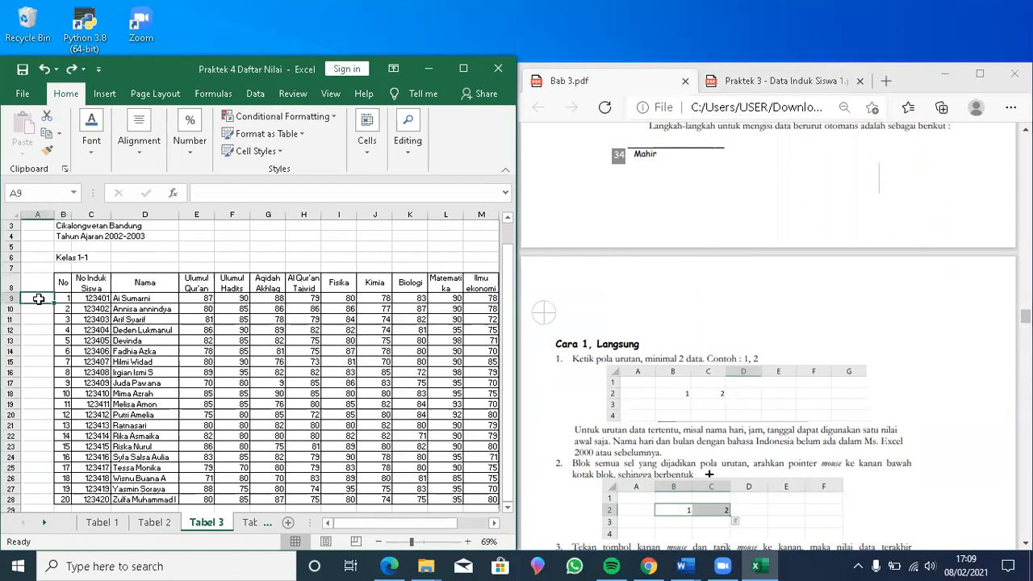
pyautogui.write('1')
pyautogui.click(42, 304)
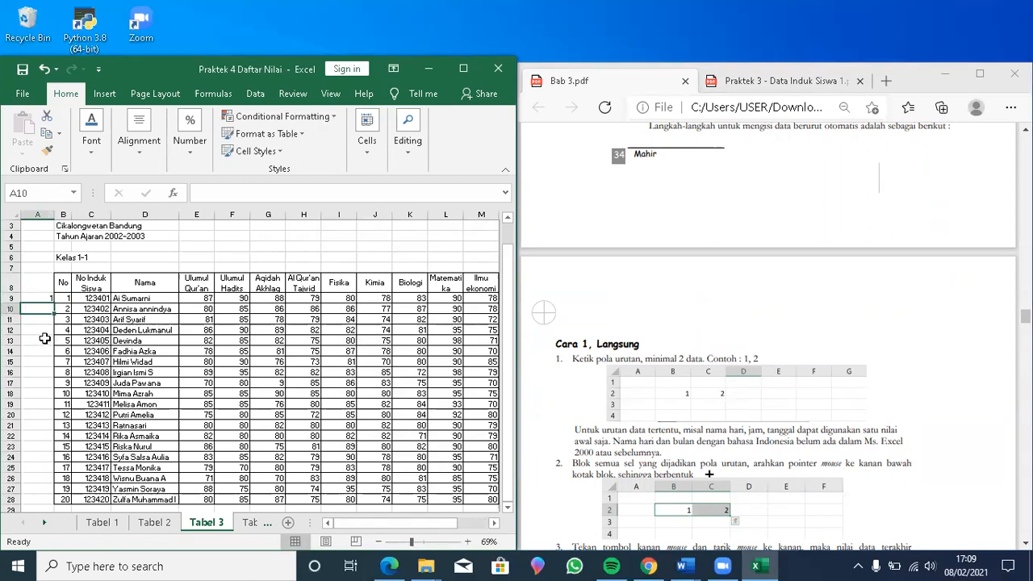
pyautogui.write('2')
pyautogui.click(43, 324)
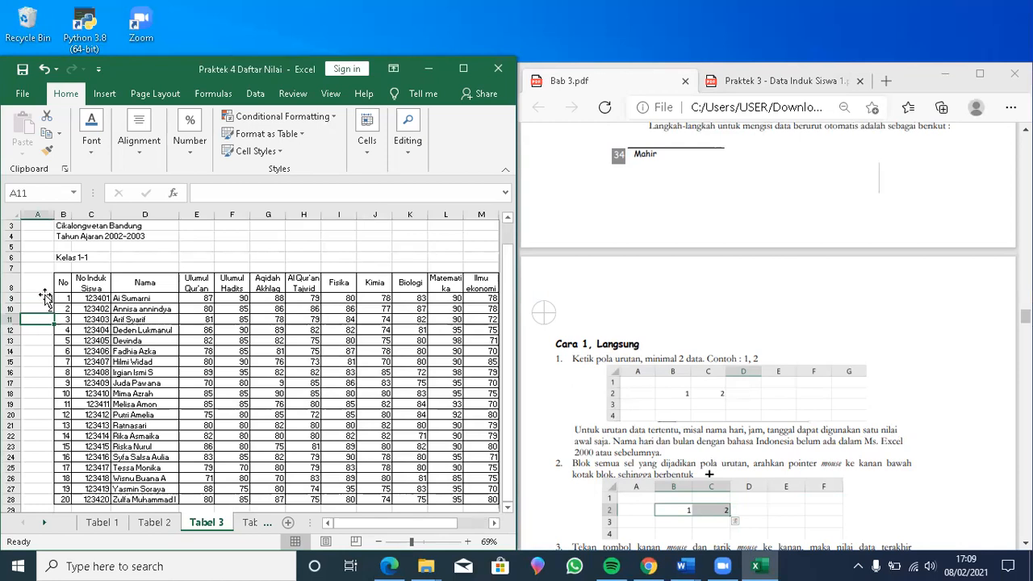
# Step: Select A9:A10 and autofill the number series down to A14, continuing it to A19
pyautogui.click(45, 298)
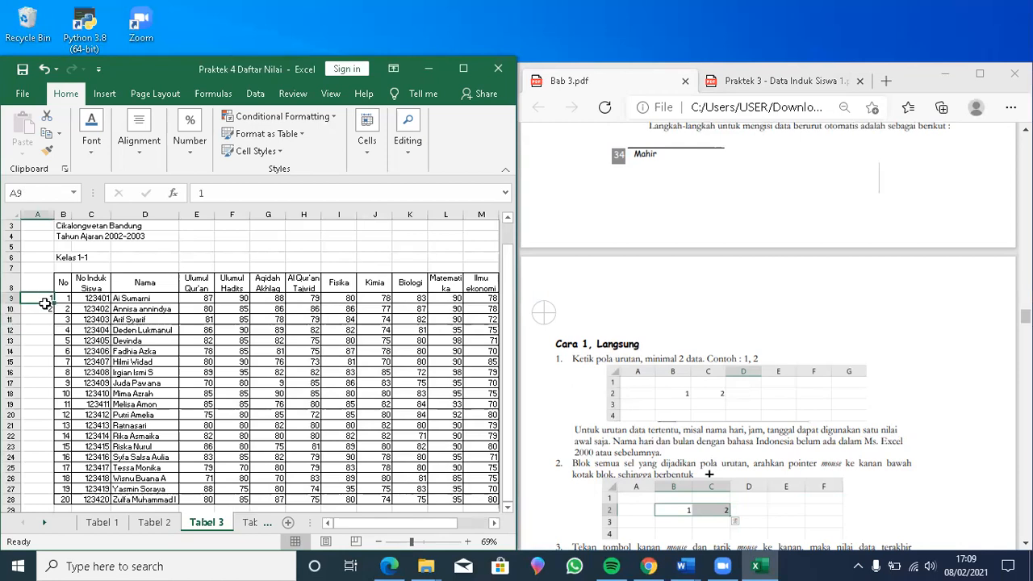
pyautogui.moveTo(45, 299); pyautogui.dragTo(46, 306)
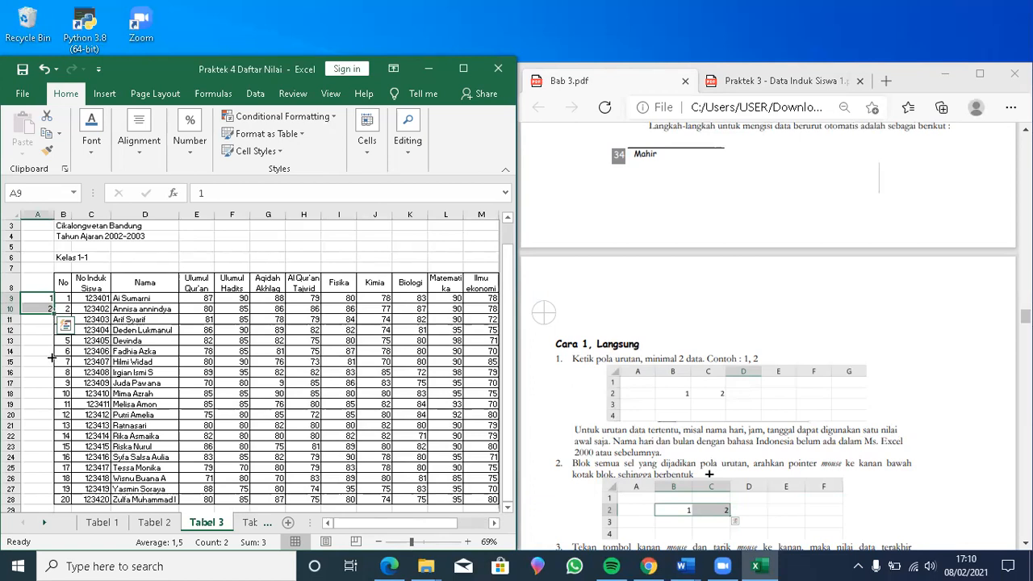
pyautogui.moveTo(50, 357); pyautogui.dragTo(52, 361)
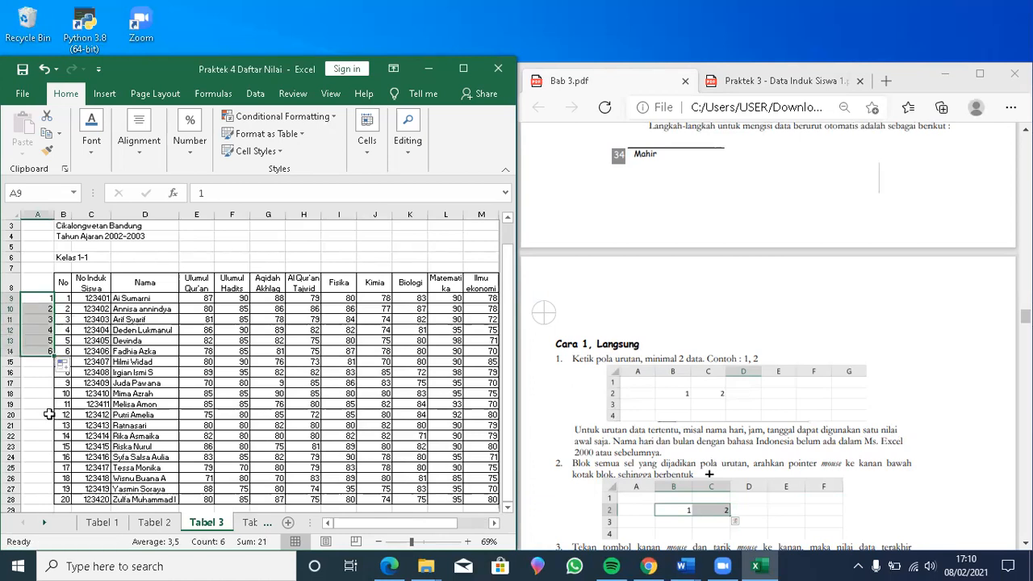
pyautogui.moveTo(51, 356); pyautogui.dragTo(49, 413)
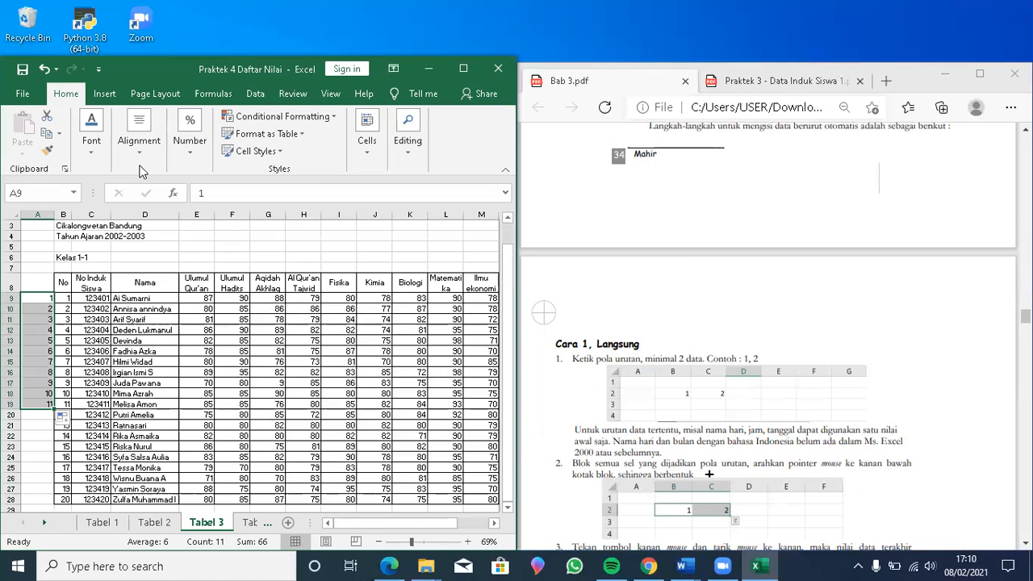
# Step: Undo both series fills and the entry in A10, and move the active cell down to A15
pyautogui.click(44, 70)
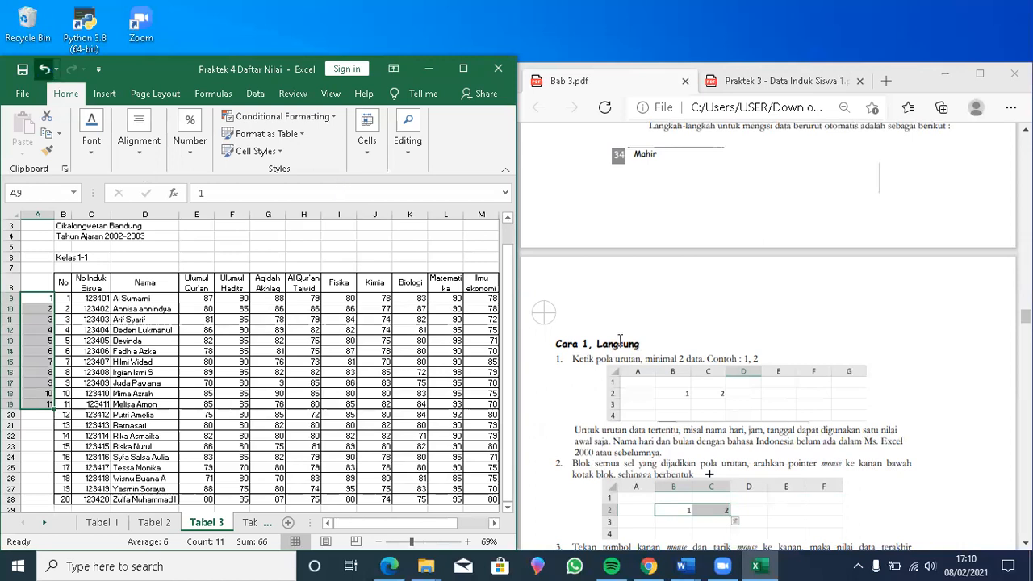
pyautogui.click(44, 69)
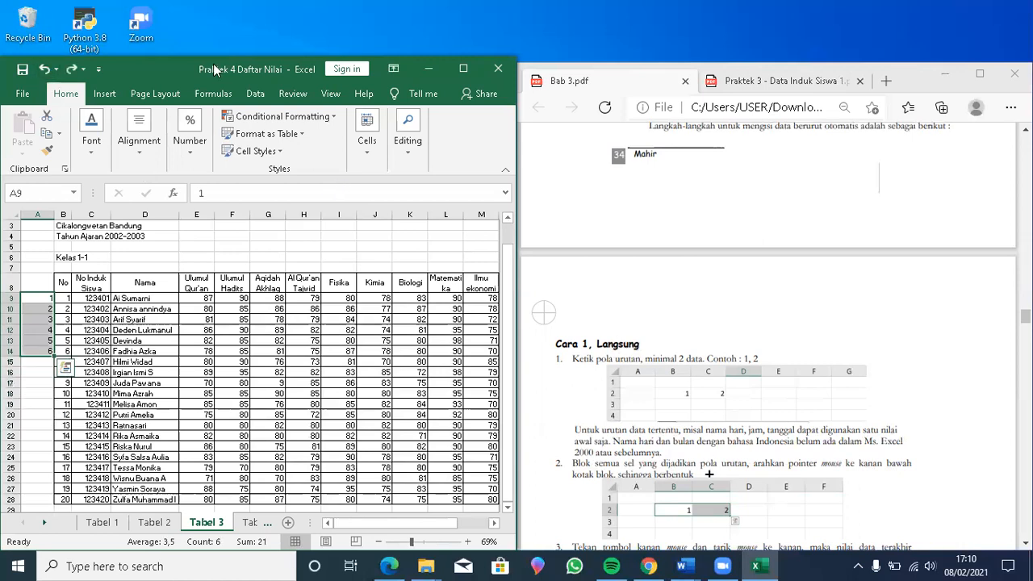
pyautogui.click(45, 69)
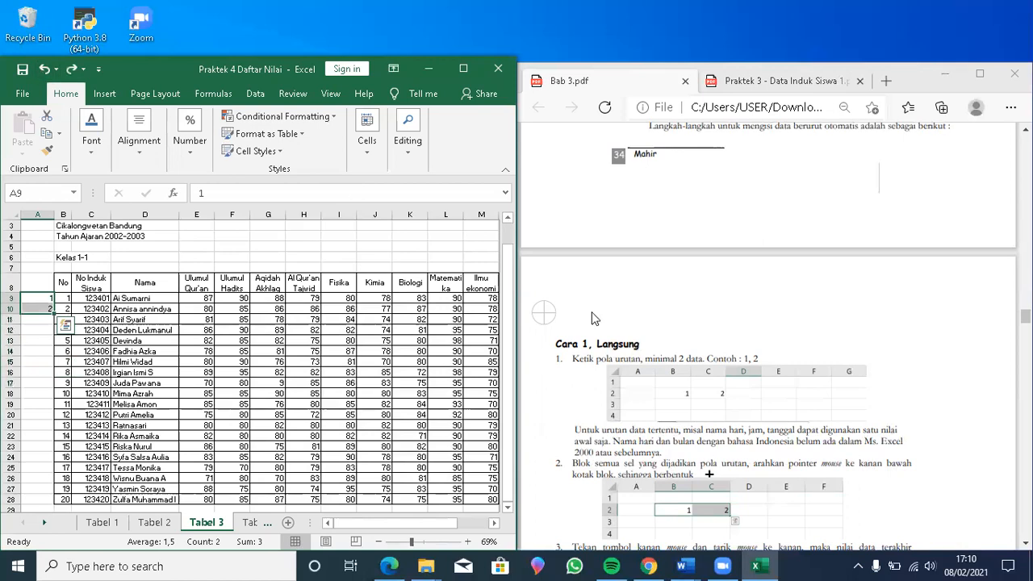
pyautogui.click(46, 70)
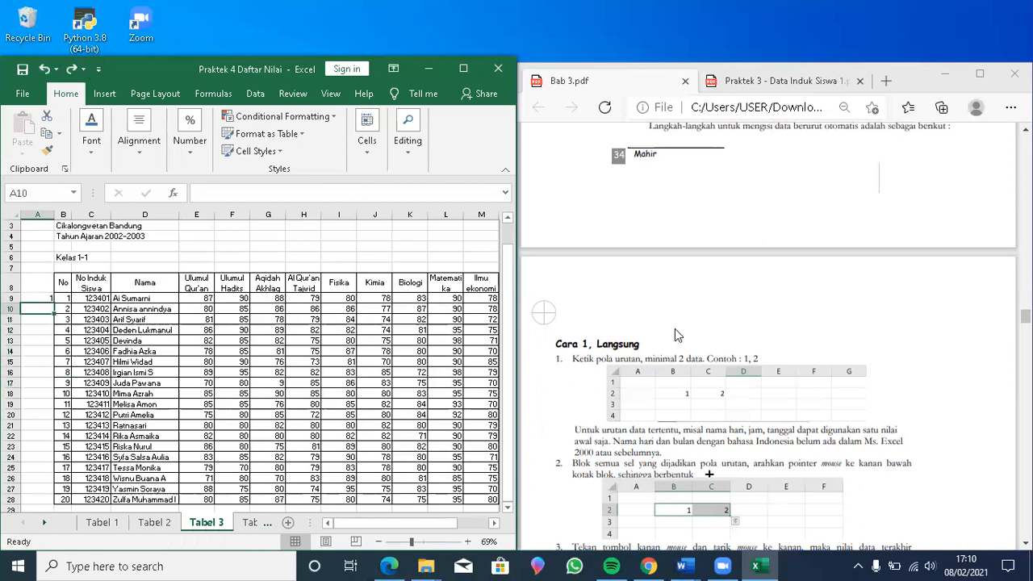
pyautogui.press('Return')
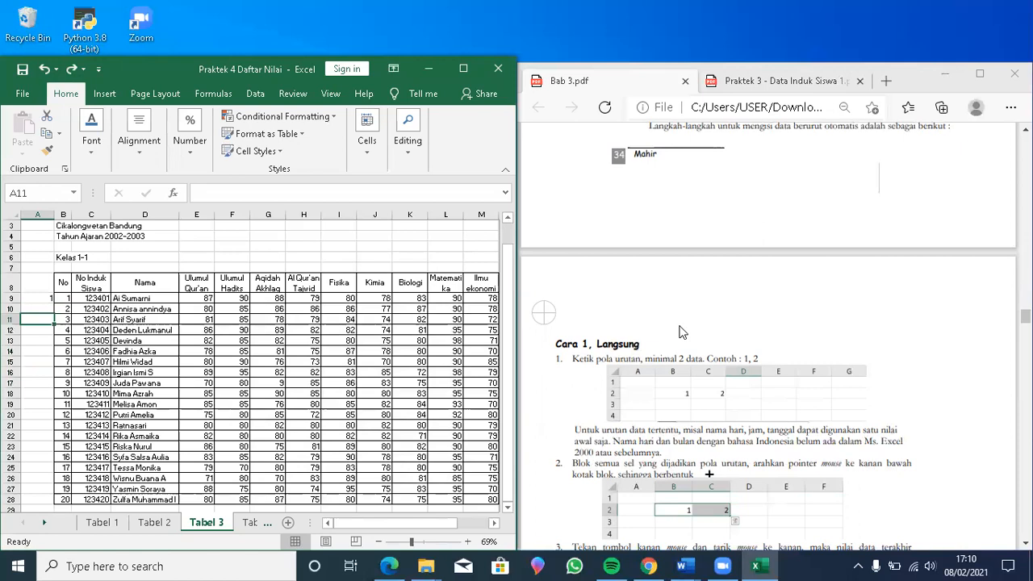
pyautogui.press('Return')
pyautogui.press('Return')
pyautogui.press('Return')
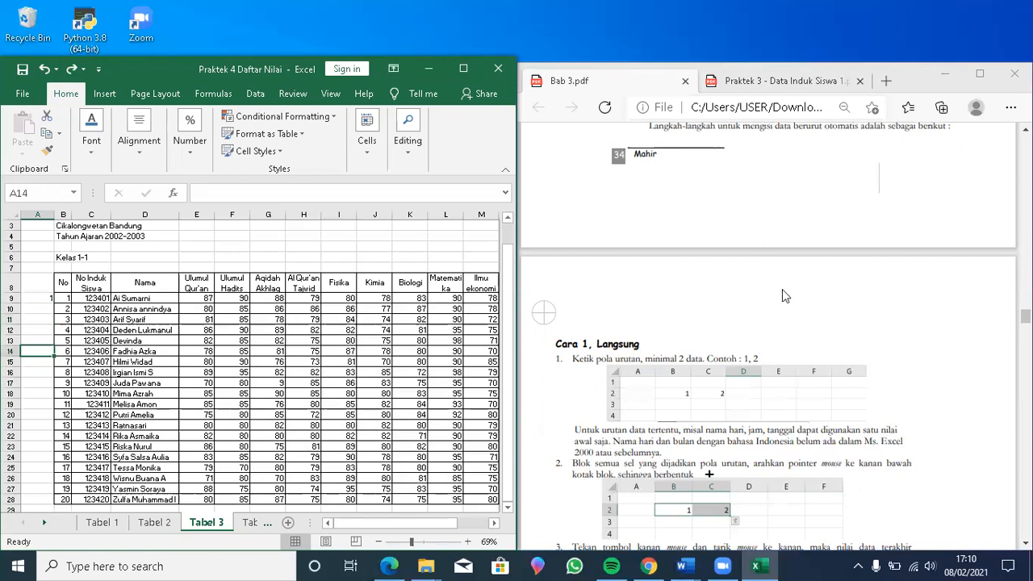
pyautogui.press('Return')
# Step: Read the PDF's remaining direct autofill steps and its Cara 2 instructions for filling data with the Series dialog
pyautogui.click(899, 297)
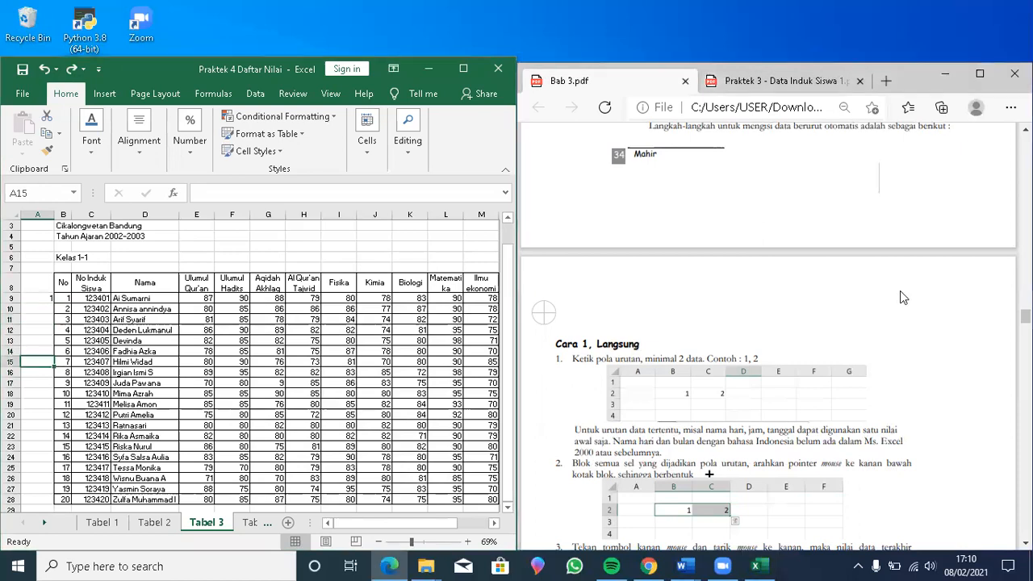
pyautogui.scroll(-1, 910, 318)
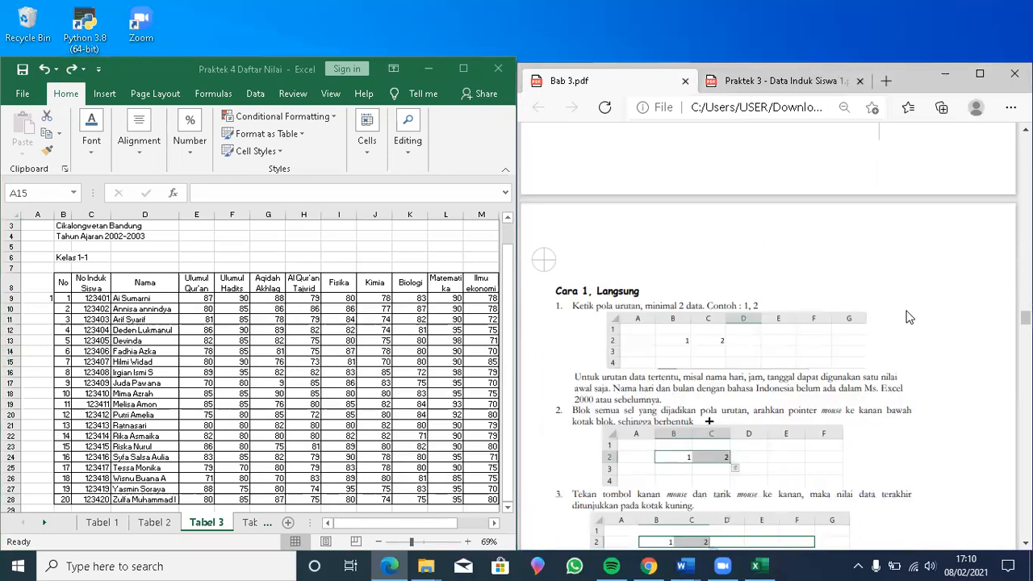
pyautogui.scroll(-6, 909, 317)
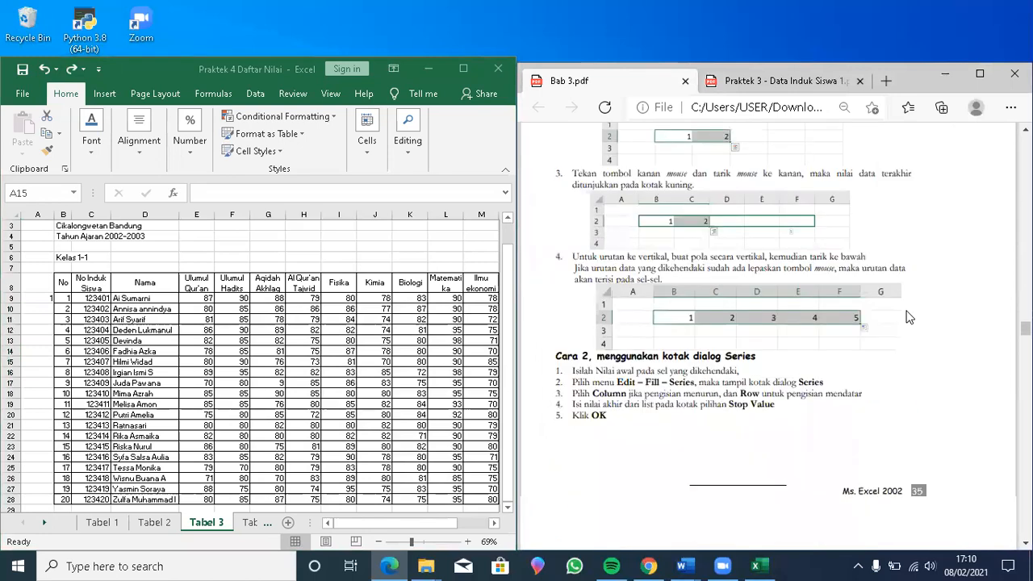
pyautogui.scroll(-3, 907, 315)
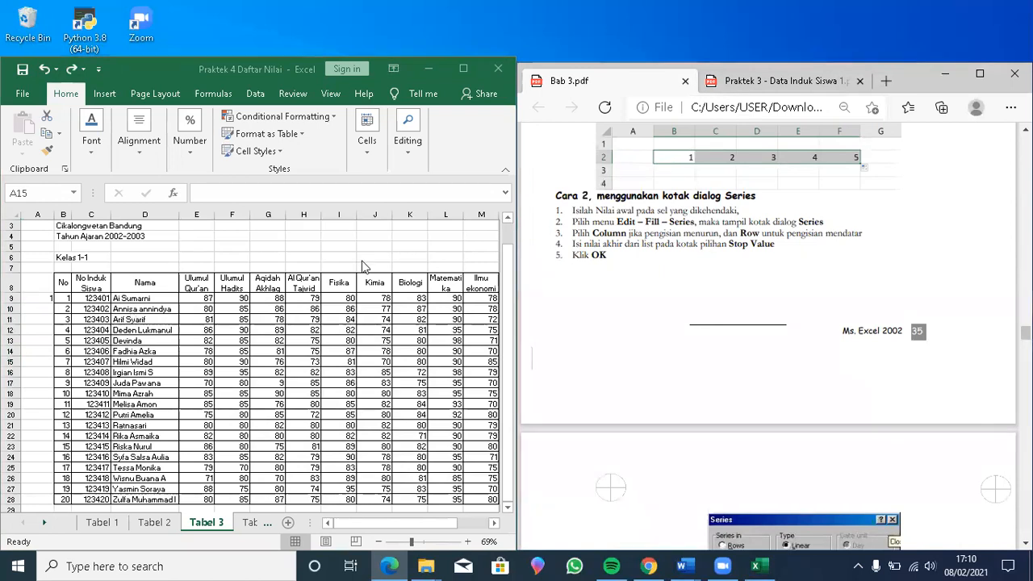
pyautogui.moveTo(580, 142)
pyautogui.scroll(-1, 578, 146)
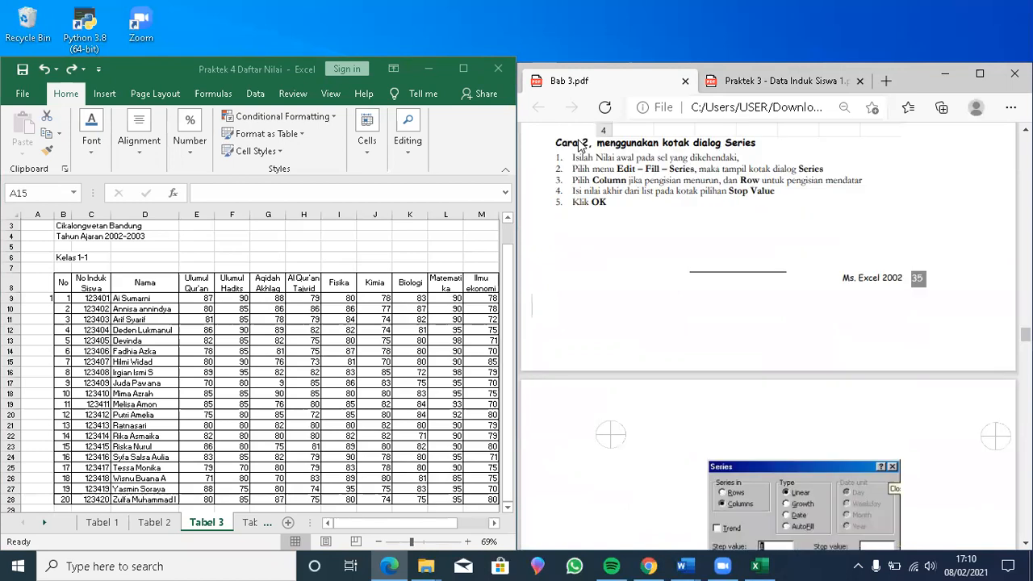
# Step: Review the PDF's Series dialog figure and read the Cara 1 instructions for moving cell contents in section 3.7
pyautogui.scroll(-1, 578, 145)
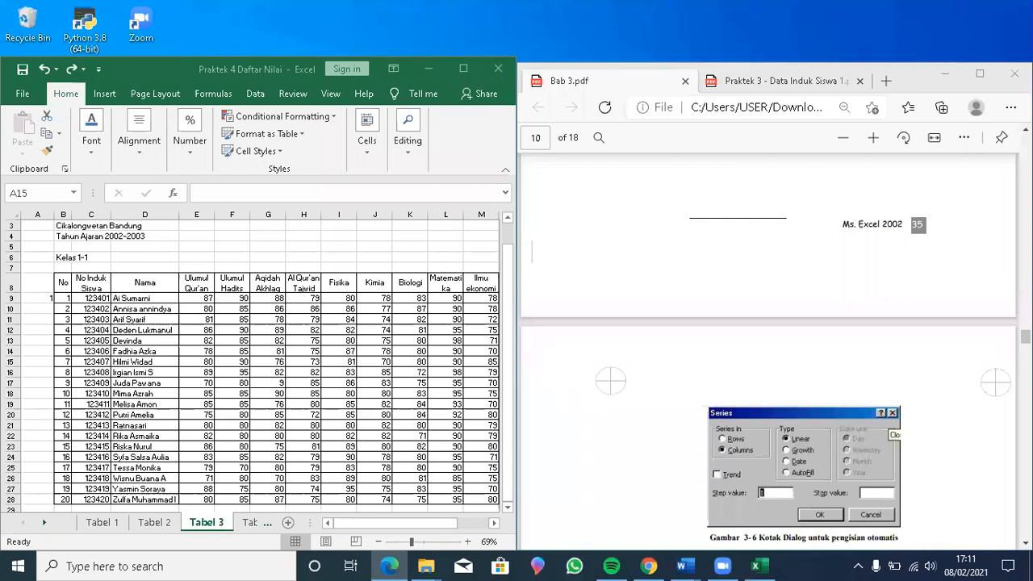
pyautogui.scroll(3, 766, 348)
pyautogui.scroll(1, 767, 347)
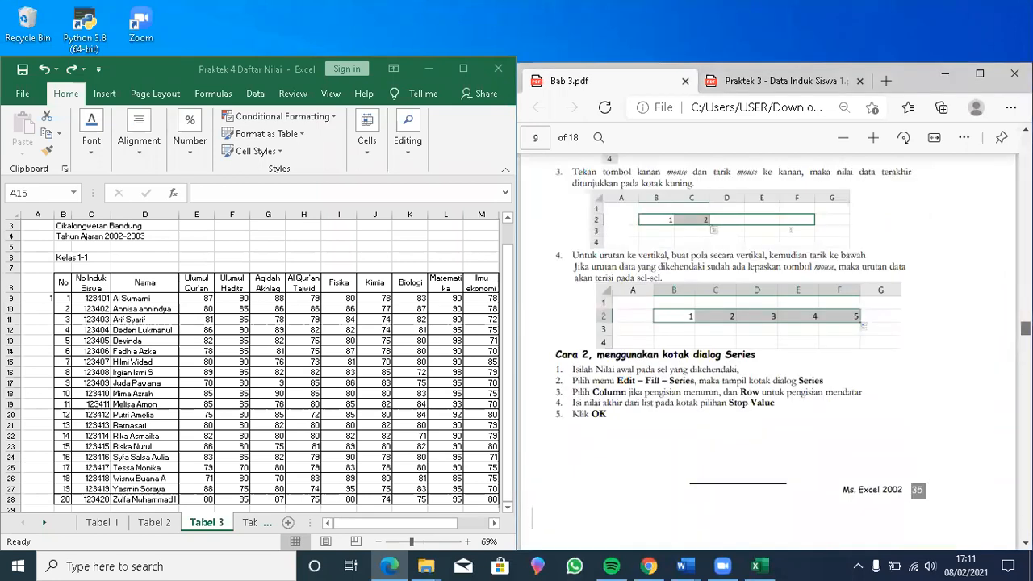
pyautogui.scroll(-1, 767, 347)
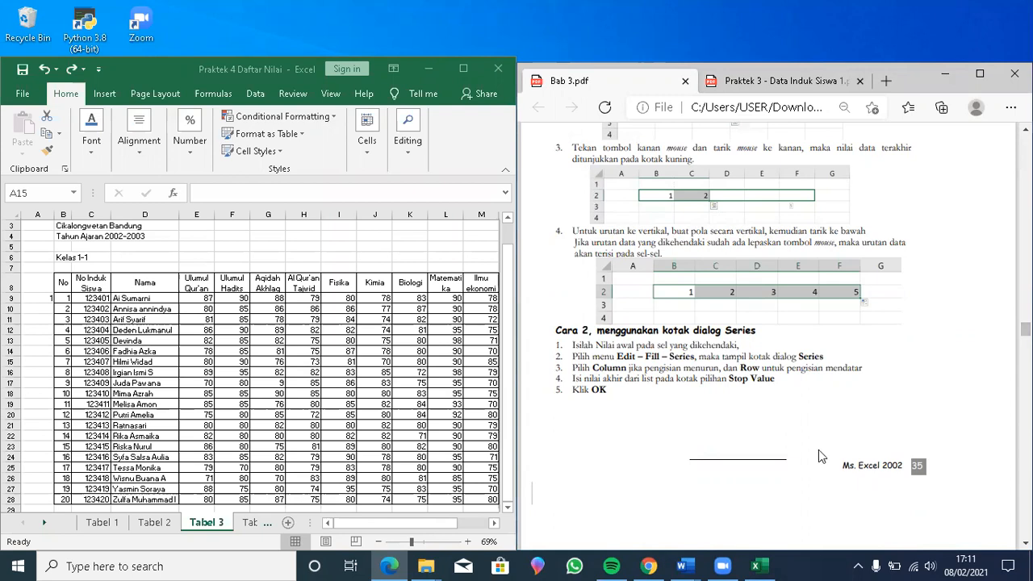
pyautogui.scroll(-3, 820, 457)
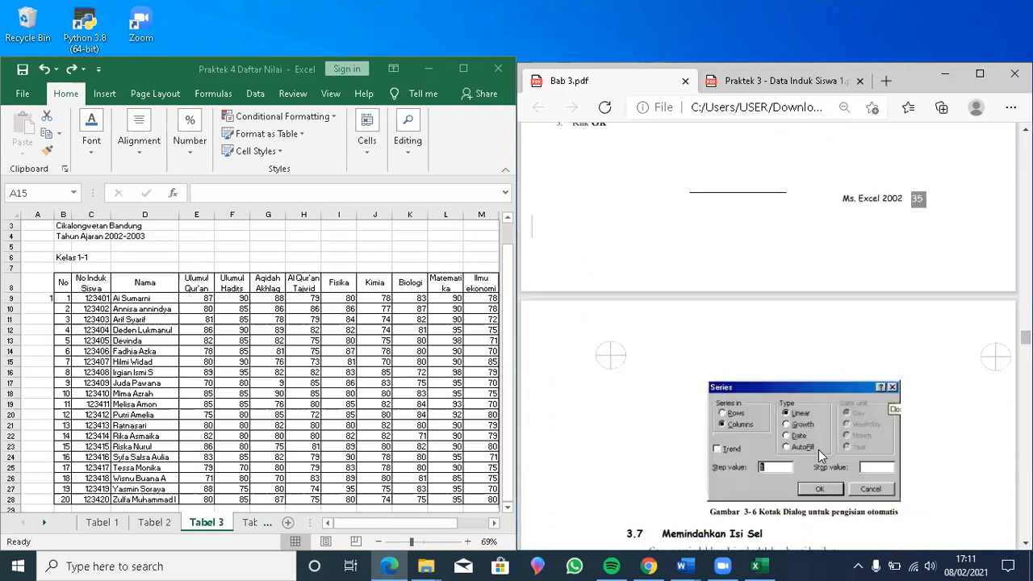
pyautogui.scroll(-1, 818, 449)
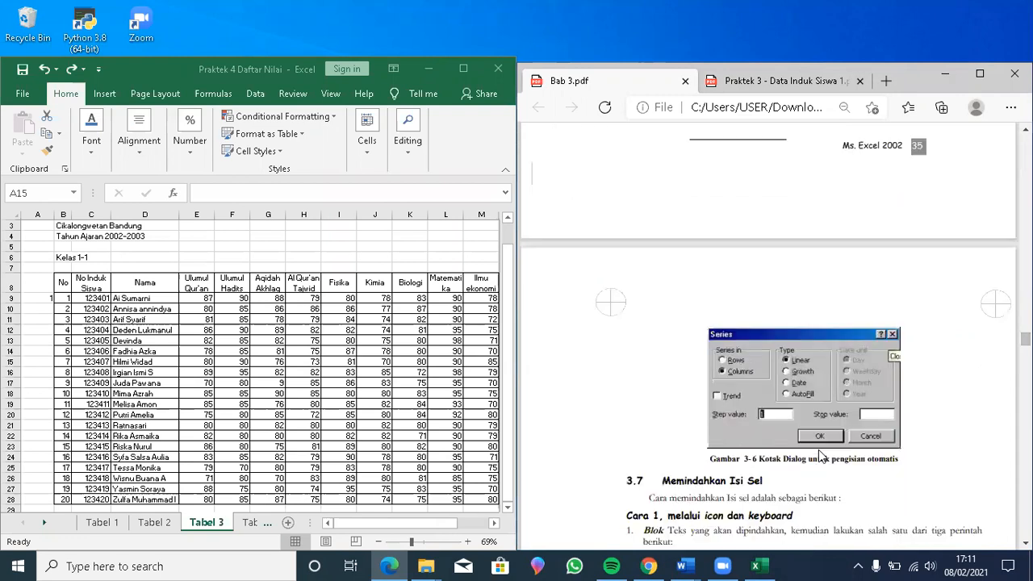
pyautogui.scroll(-1, 820, 457)
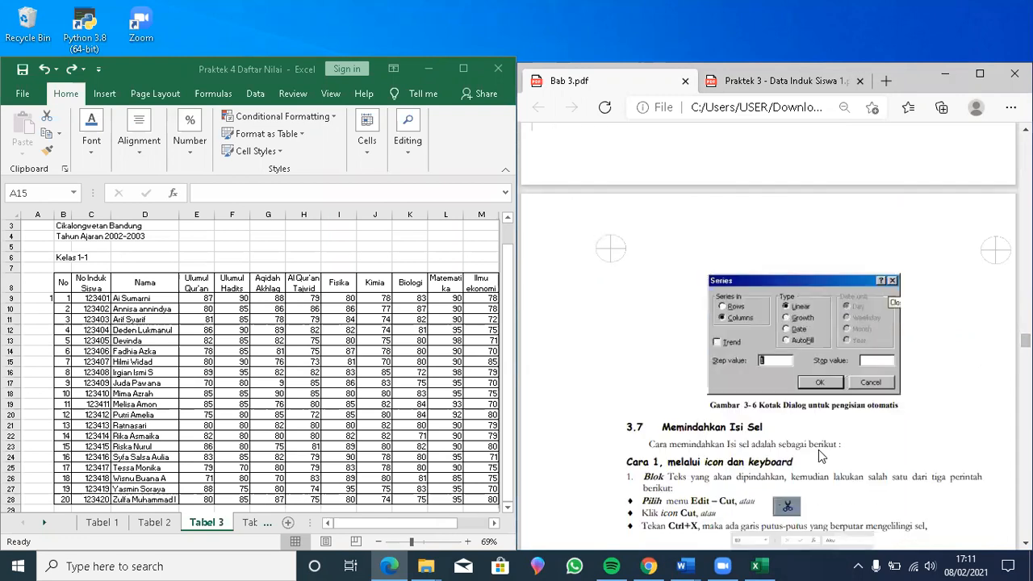
pyautogui.scroll(-1, 821, 457)
pyautogui.scroll(-1, 820, 457)
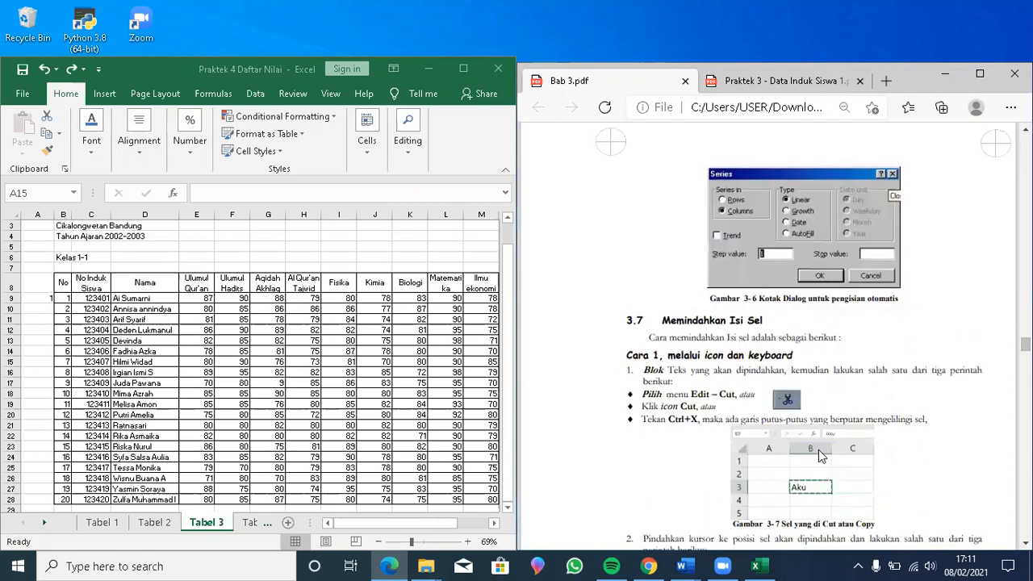
pyautogui.scroll(-1, 818, 450)
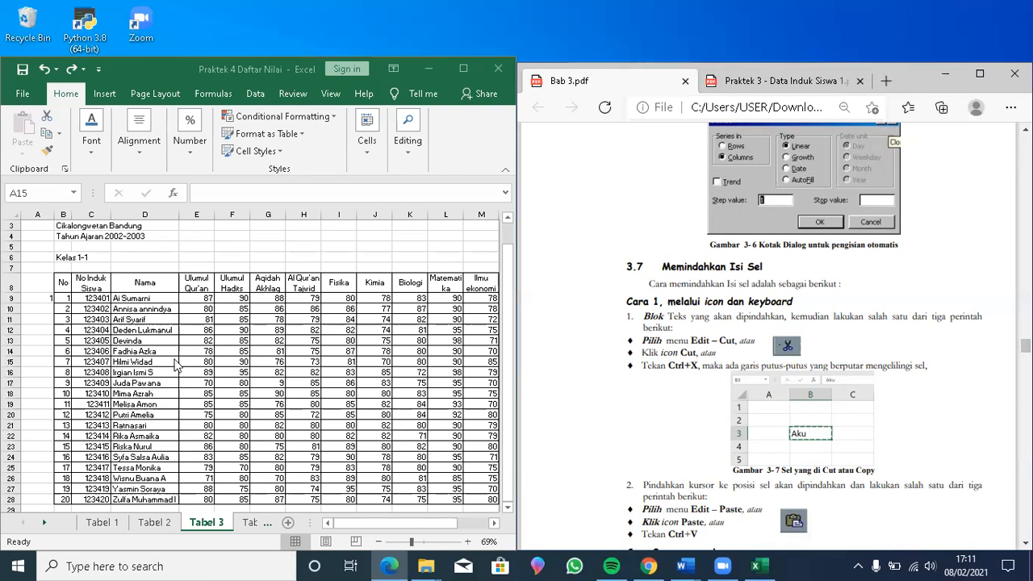
# Step: In Excel, copy cell A9 and move its content down to A10, ending with A11 as the active cell
pyautogui.click(35, 298)
pyautogui.click(35, 298)
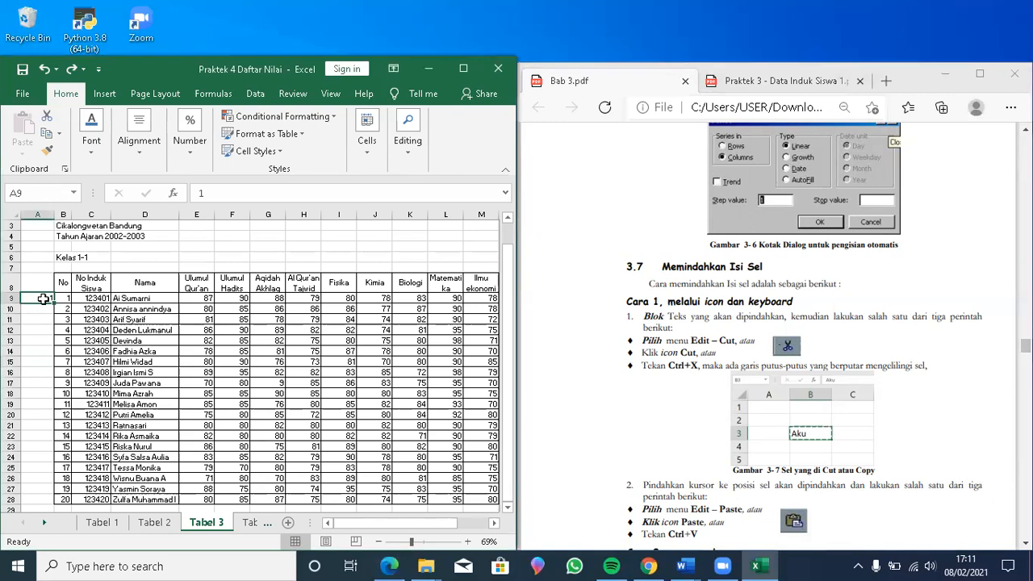
pyautogui.rightClick(44, 299)
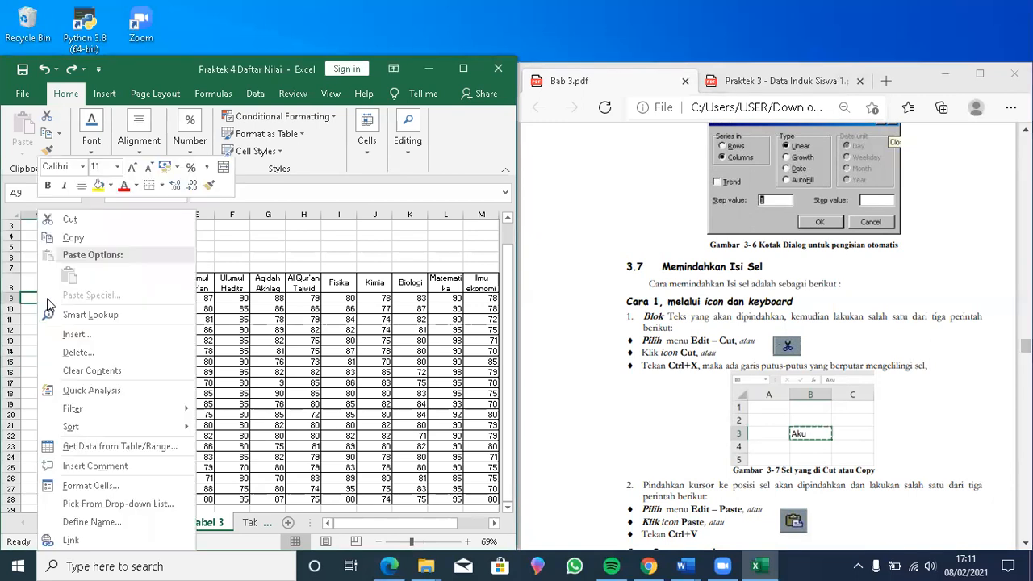
pyautogui.click(103, 234)
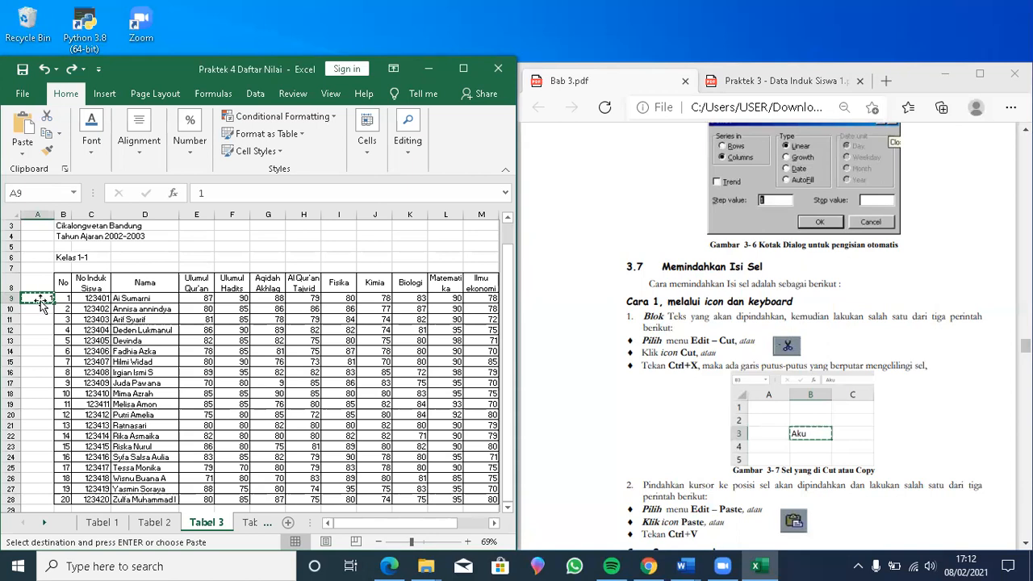
pyautogui.moveTo(40, 304); pyautogui.dragTo(38, 318)
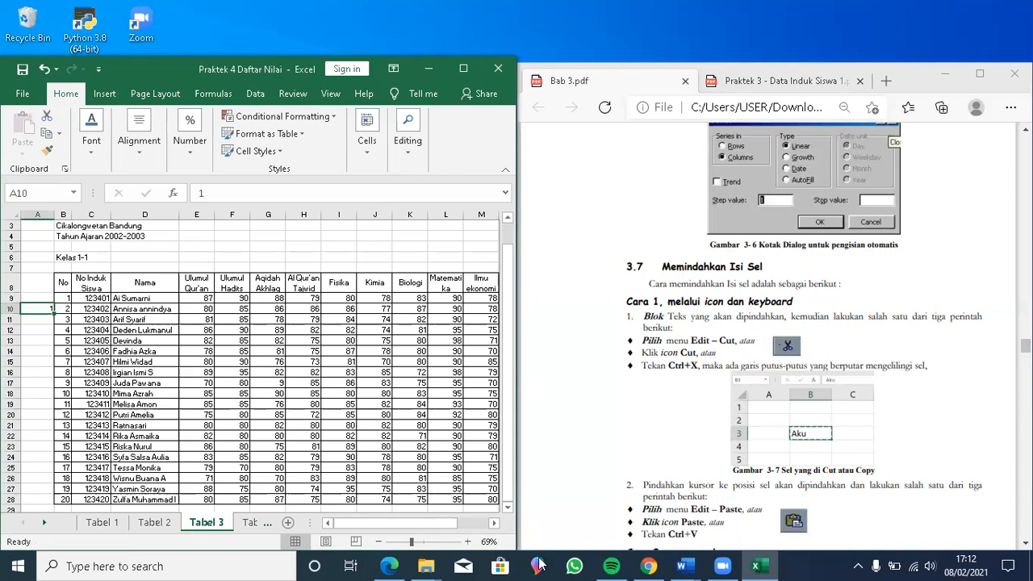
pyautogui.press('Down')
# Step: Switch to the PDF and read Cara 2 for moving cells with the mouse and section 3.8 on copying and the Clipboard Pane
pyautogui.click(666, 434)
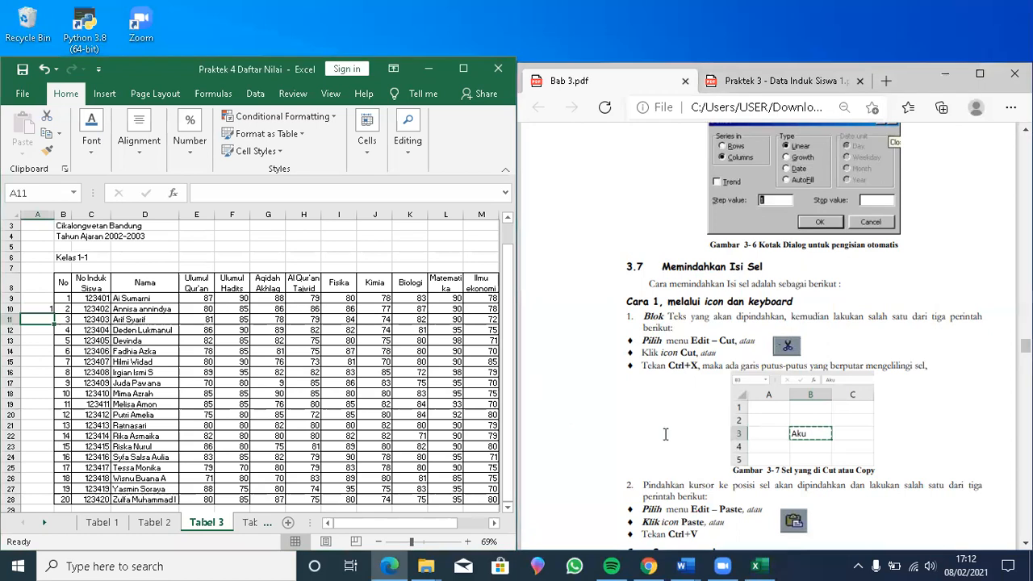
pyautogui.scroll(-2, 664, 434)
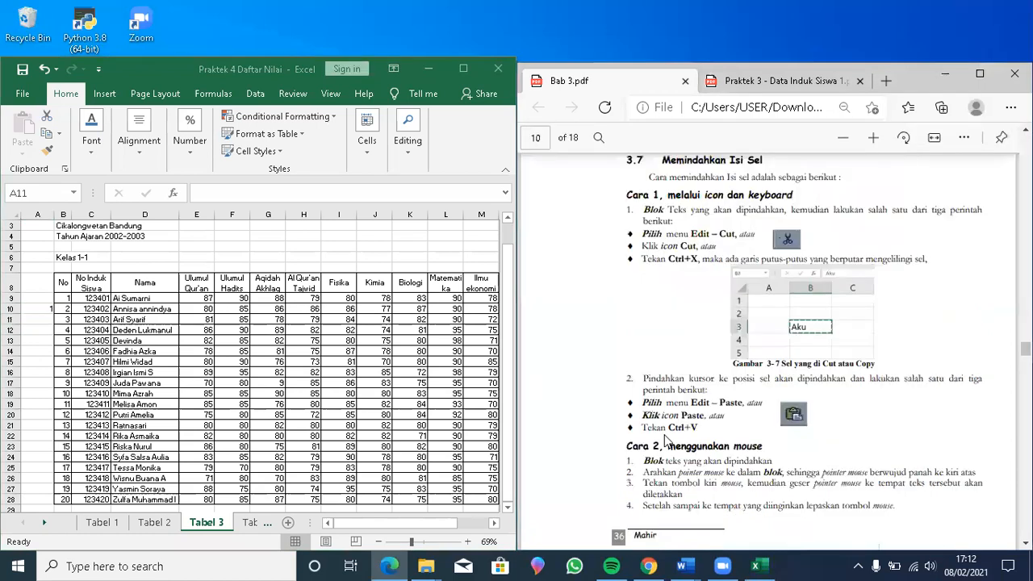
pyautogui.scroll(-1, 666, 438)
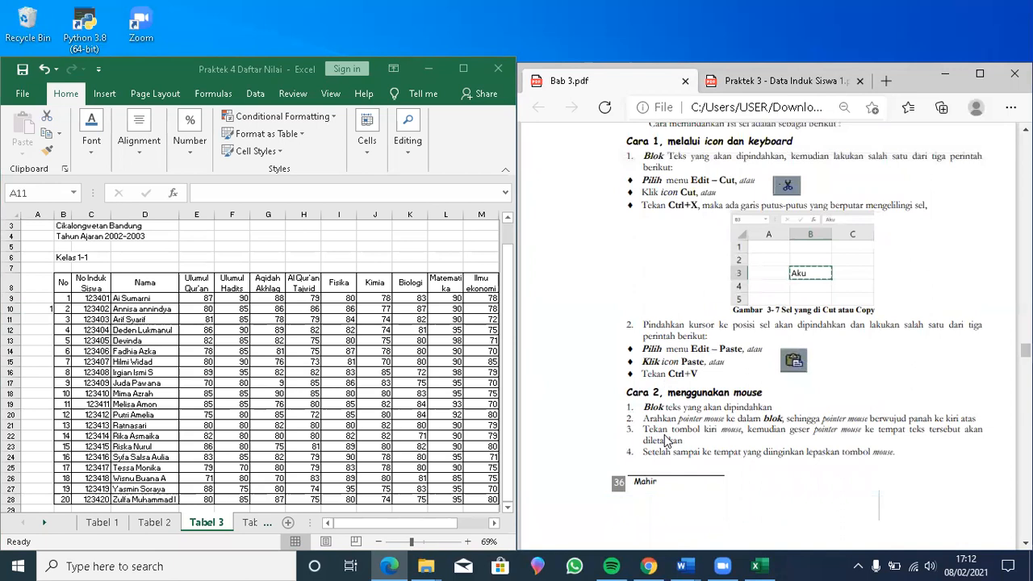
pyautogui.scroll(-2, 667, 440)
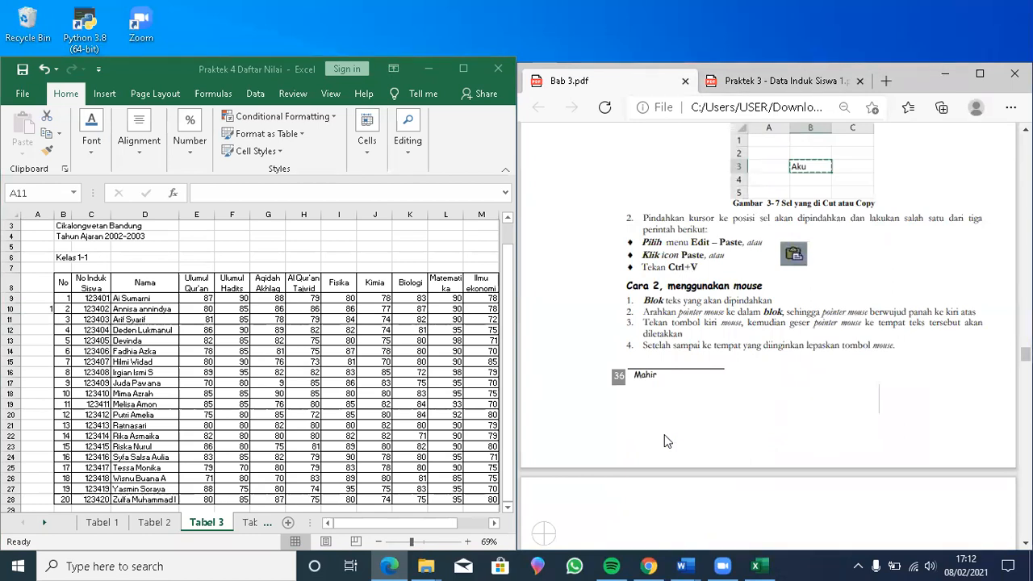
pyautogui.scroll(-2, 667, 441)
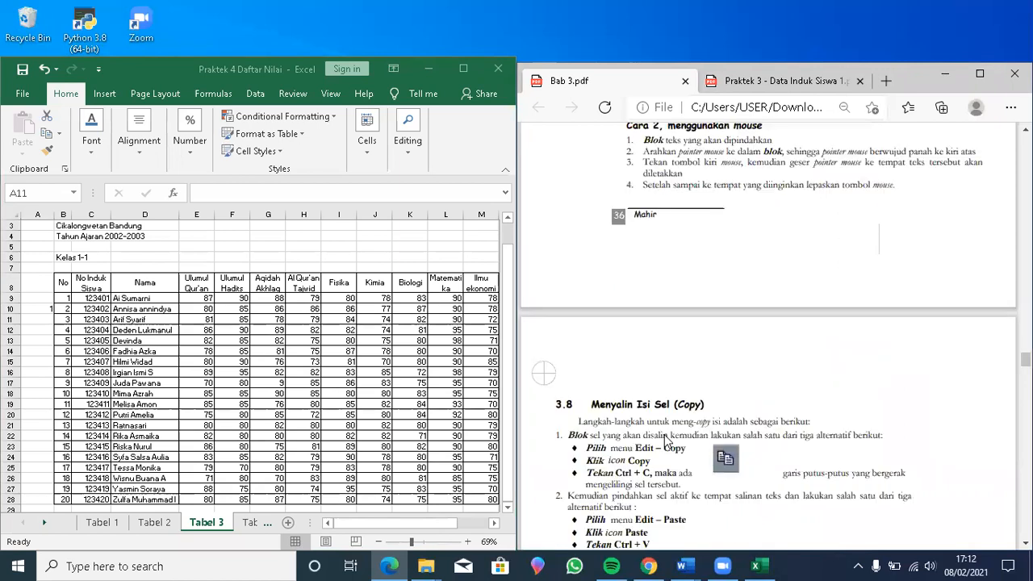
pyautogui.scroll(-1, 666, 440)
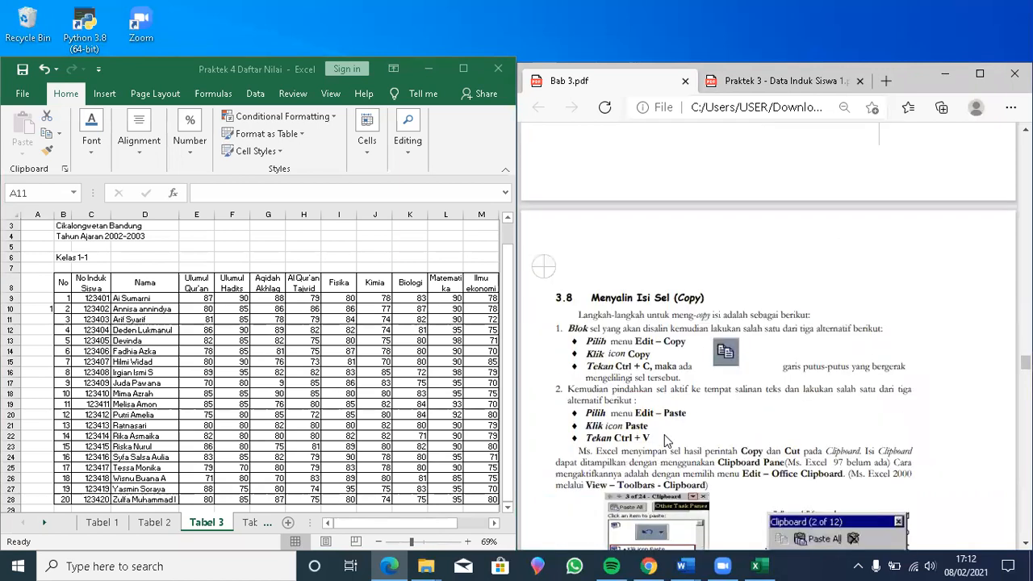
pyautogui.scroll(-2, 667, 439)
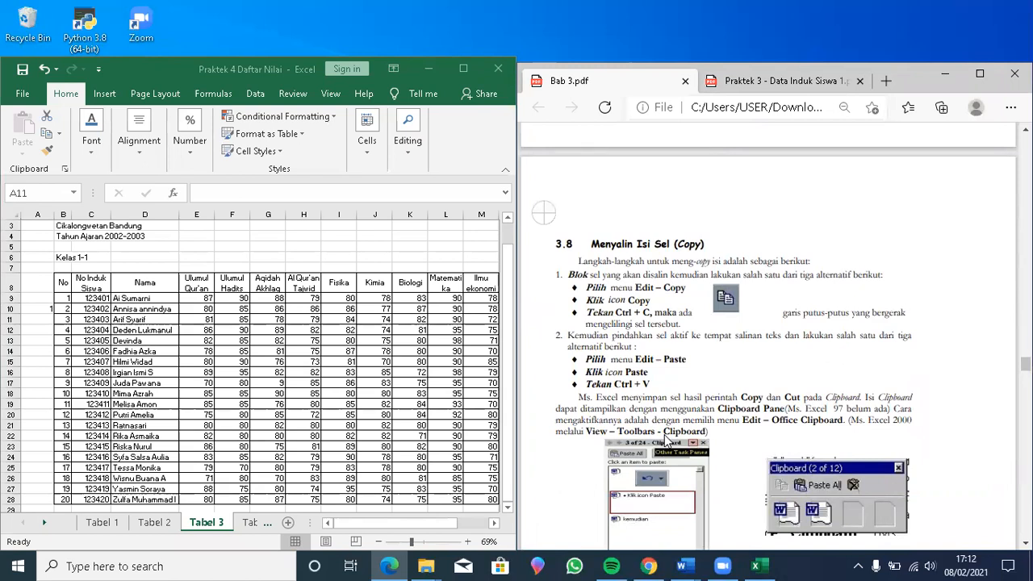
pyautogui.scroll(-1, 667, 439)
pyautogui.scroll(-2, 667, 440)
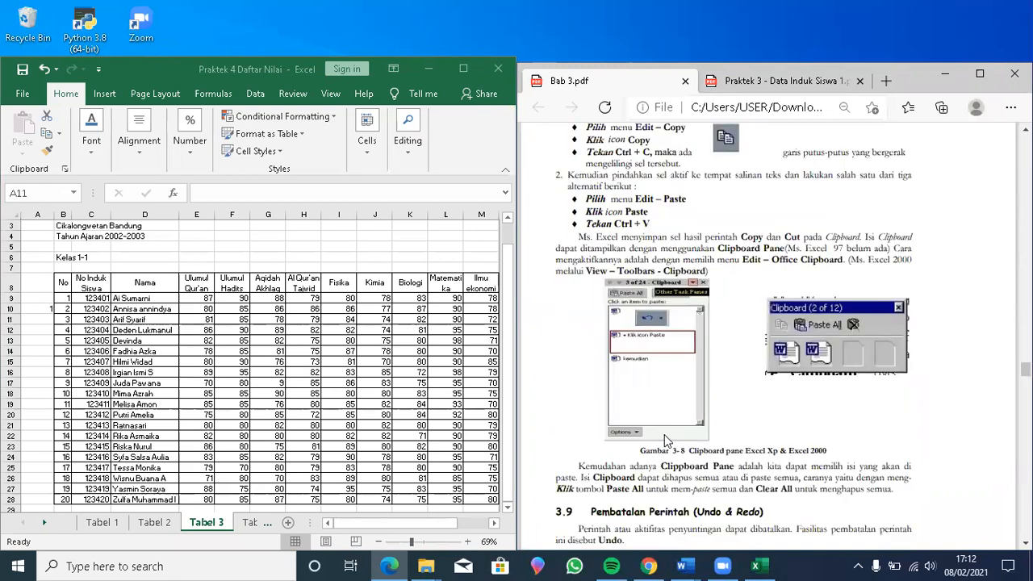
# Step: Read section 3.9 on Undo and Redo and section 3.10 on right-to-left Arabic sheets and Arabic text entry
pyautogui.scroll(-2, 666, 440)
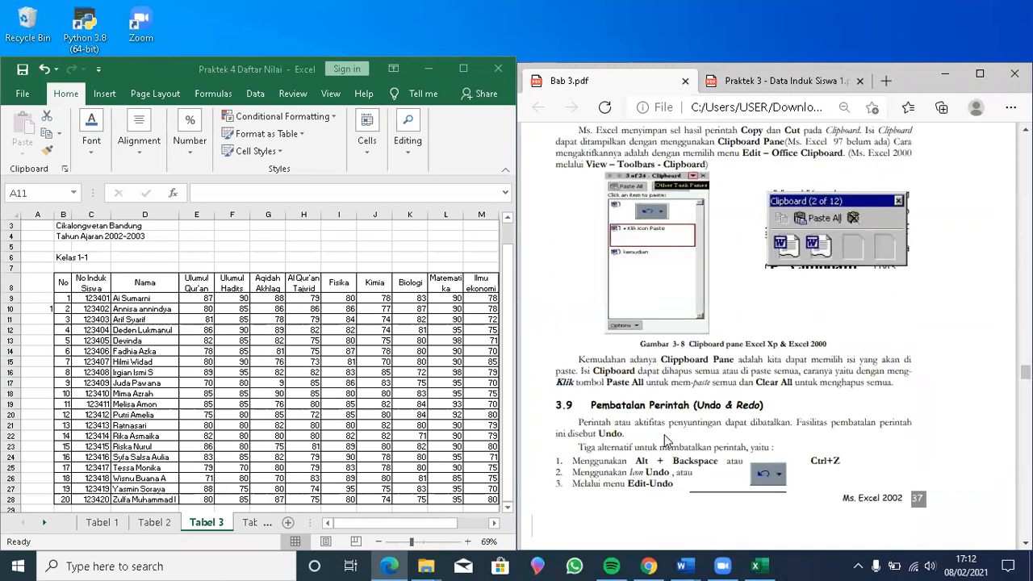
pyautogui.scroll(-2, 666, 440)
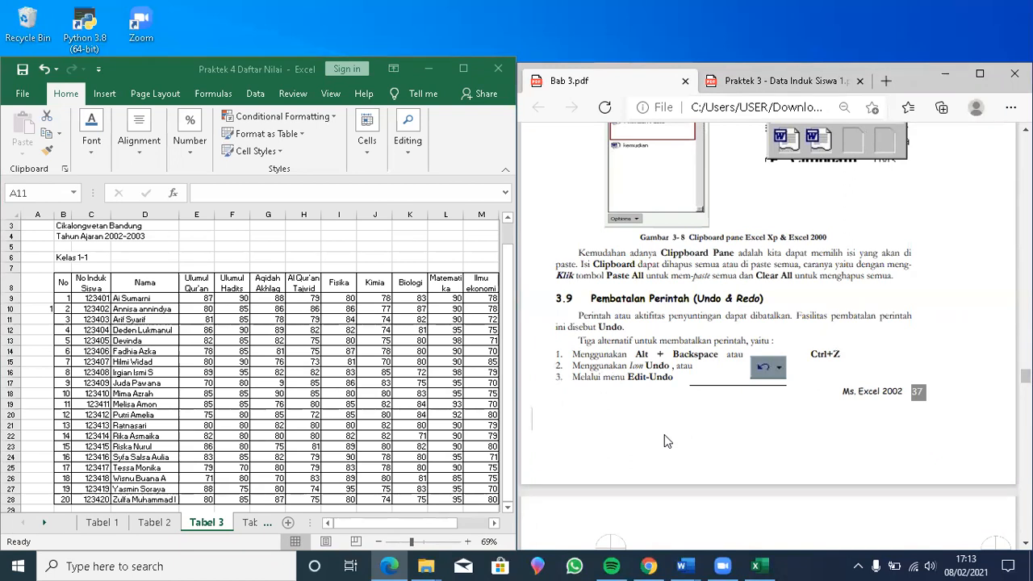
pyautogui.scroll(-1, 667, 441)
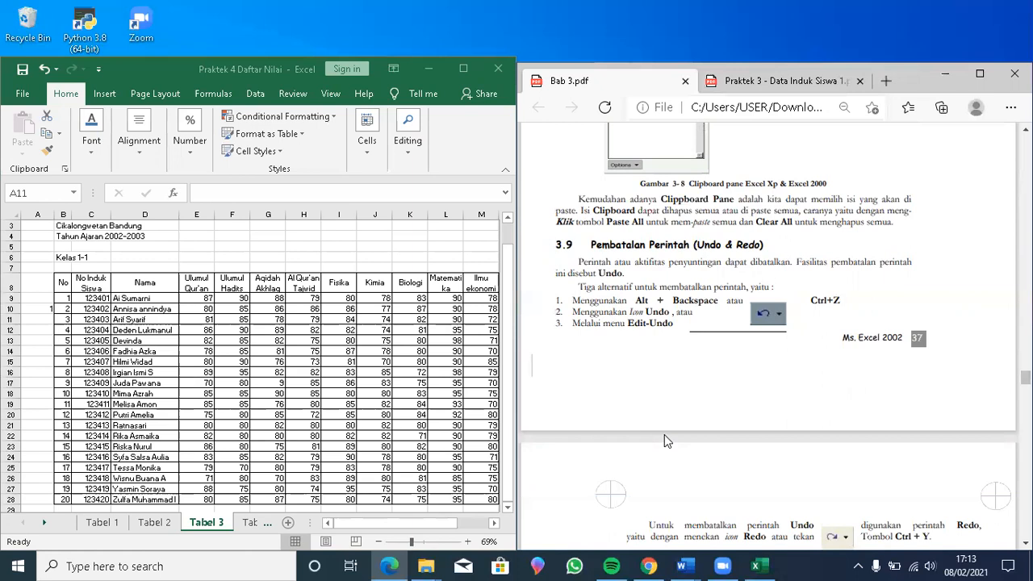
pyautogui.scroll(-2, 666, 440)
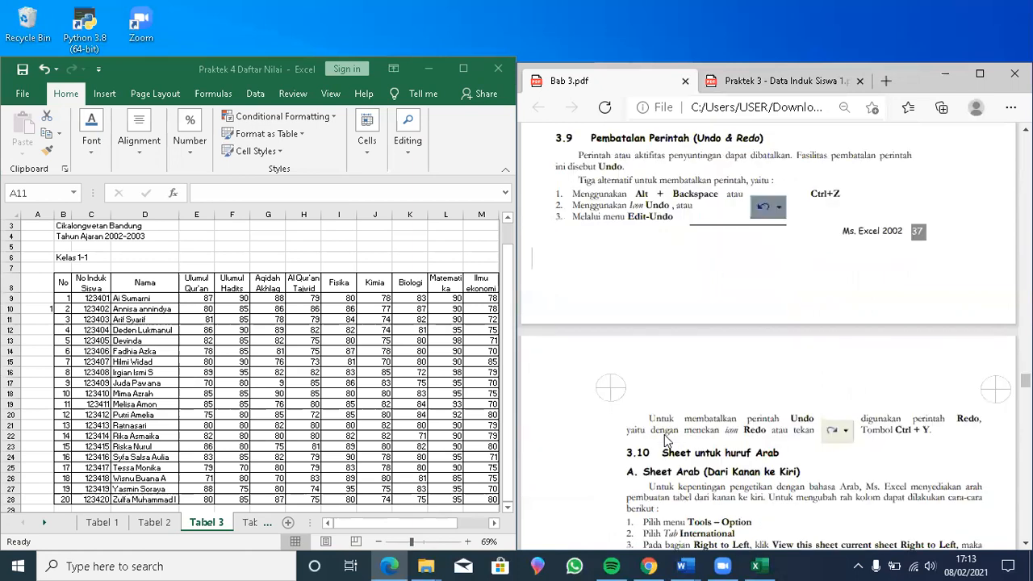
pyautogui.scroll(-3, 666, 440)
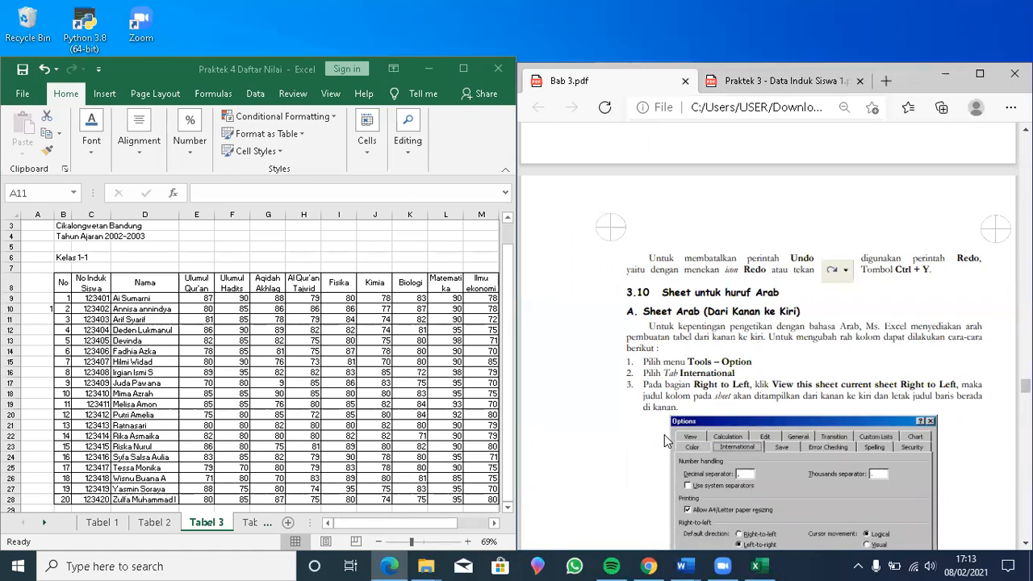
pyautogui.scroll(-1, 664, 435)
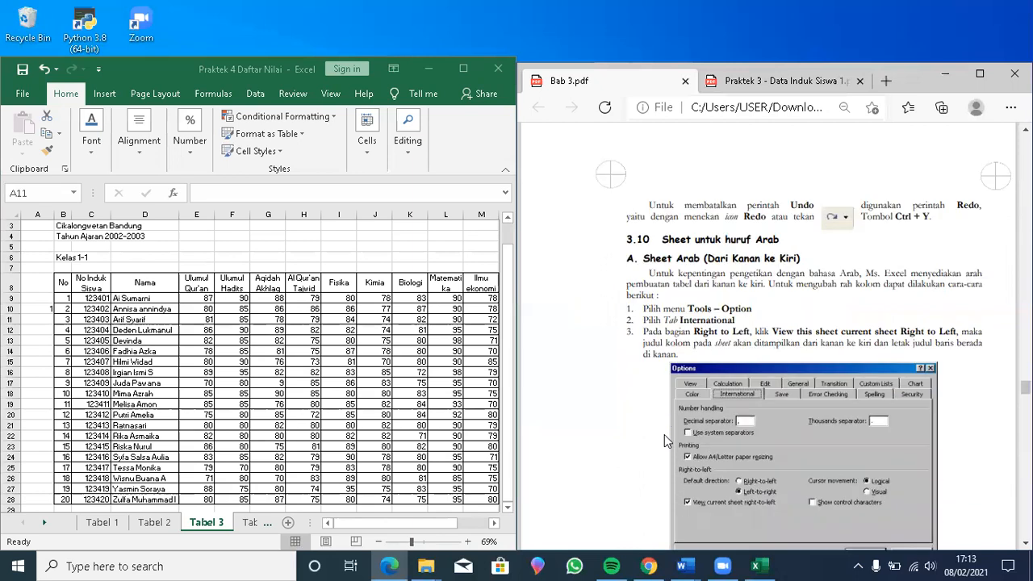
pyautogui.scroll(-2, 665, 434)
pyautogui.scroll(-2, 664, 434)
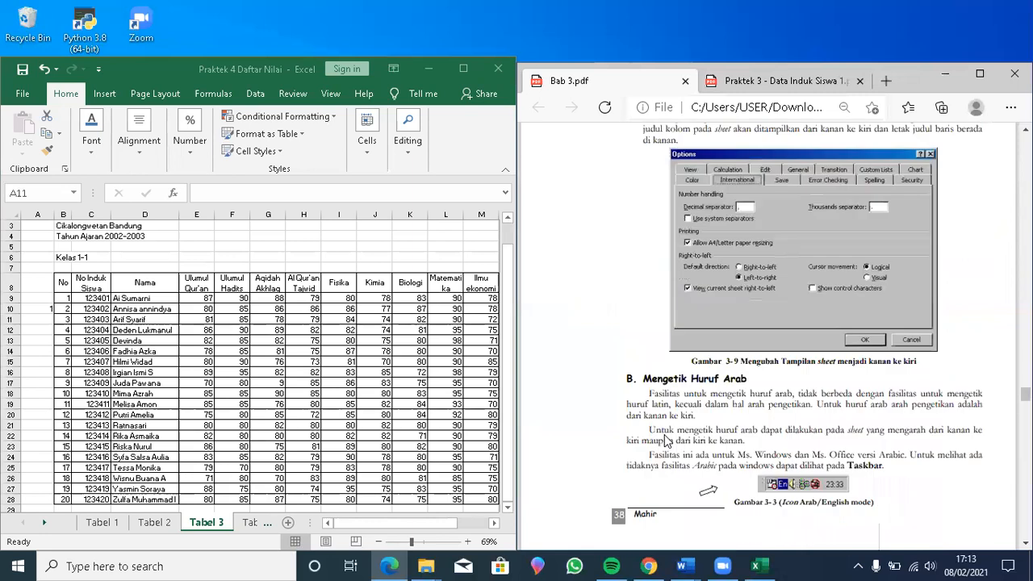
pyautogui.scroll(-1, 666, 440)
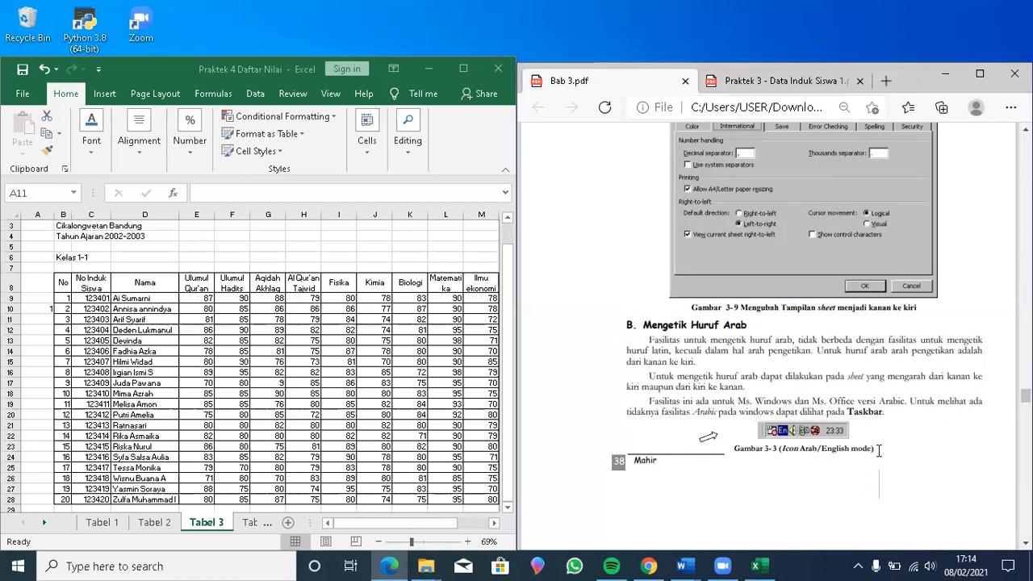
# Step: Read how to change between English and Arabic input modes and continue to the Praktek 3 exercise objectives
pyautogui.scroll(-2, 879, 450)
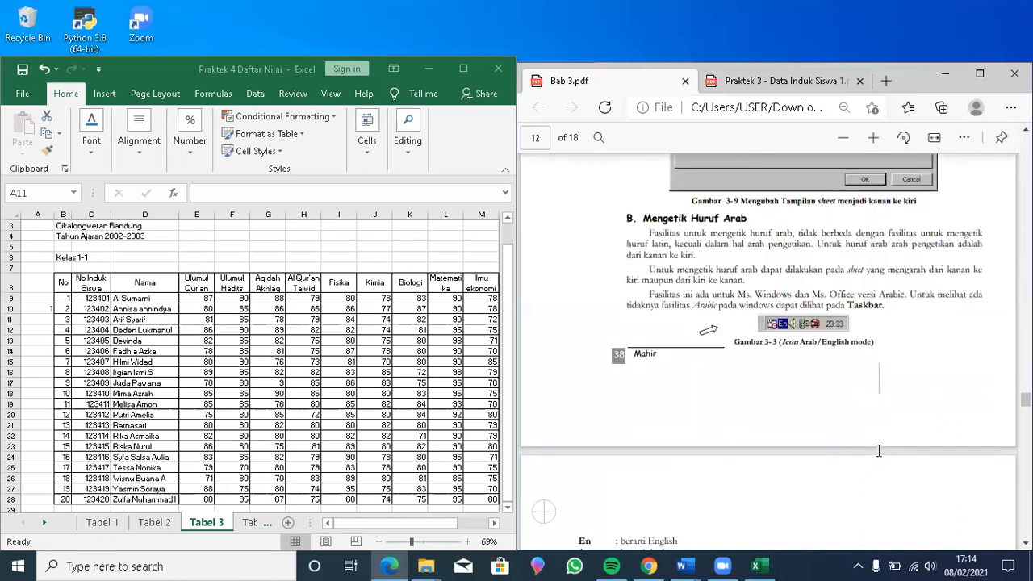
pyautogui.scroll(-1, 879, 450)
pyautogui.scroll(-1, 879, 450)
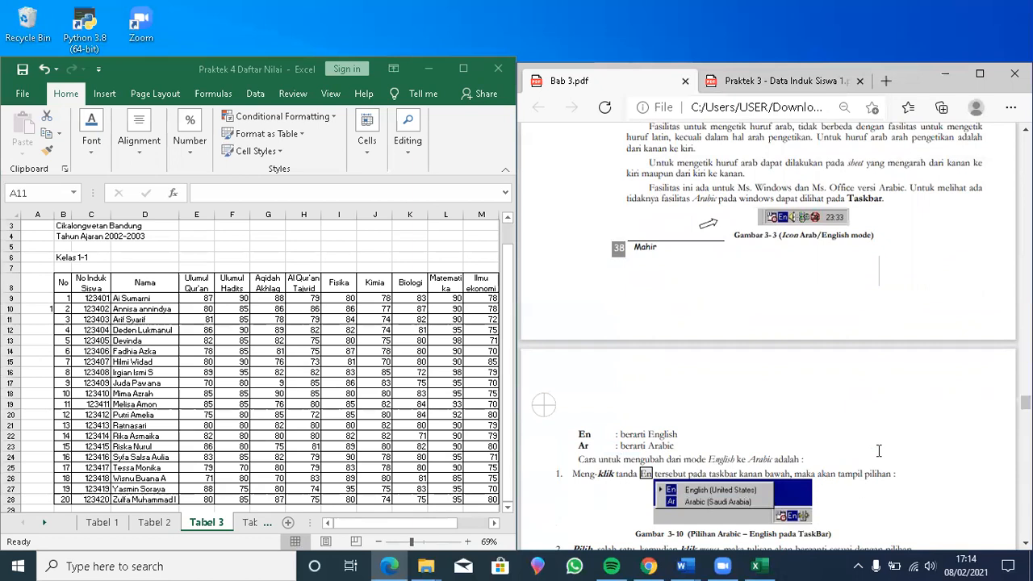
pyautogui.scroll(-1, 879, 451)
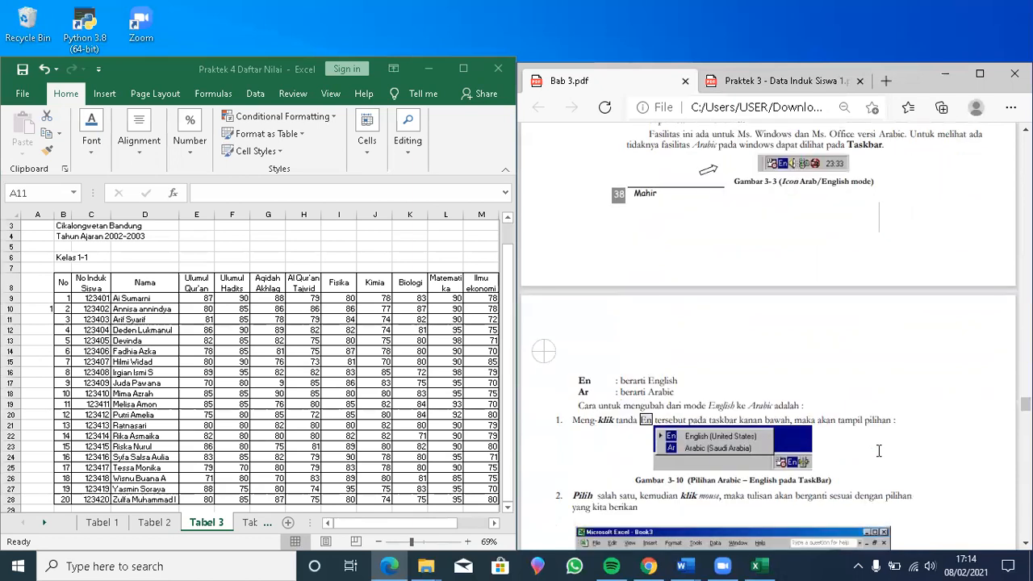
pyautogui.scroll(-2, 879, 450)
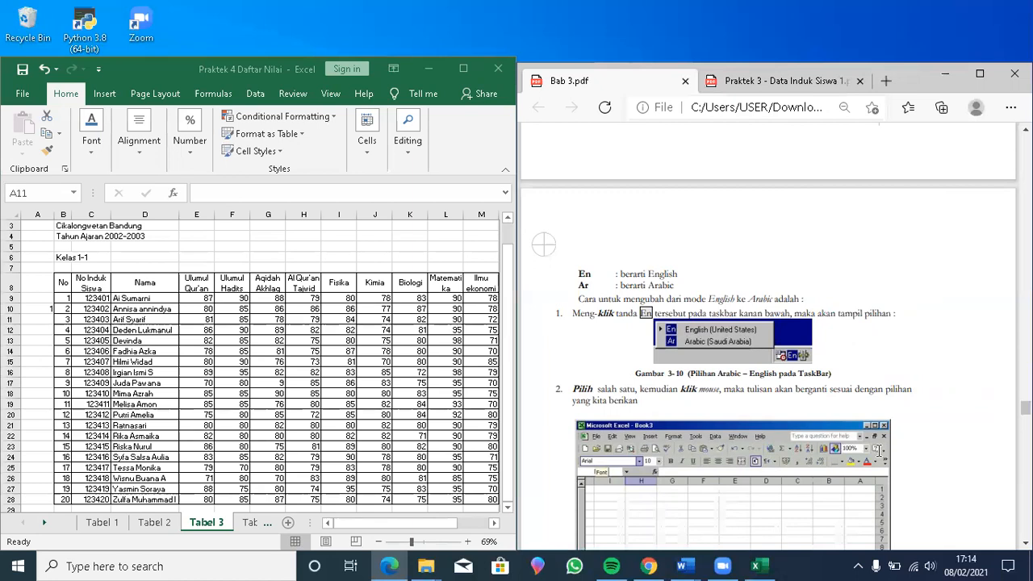
pyautogui.scroll(-3, 879, 451)
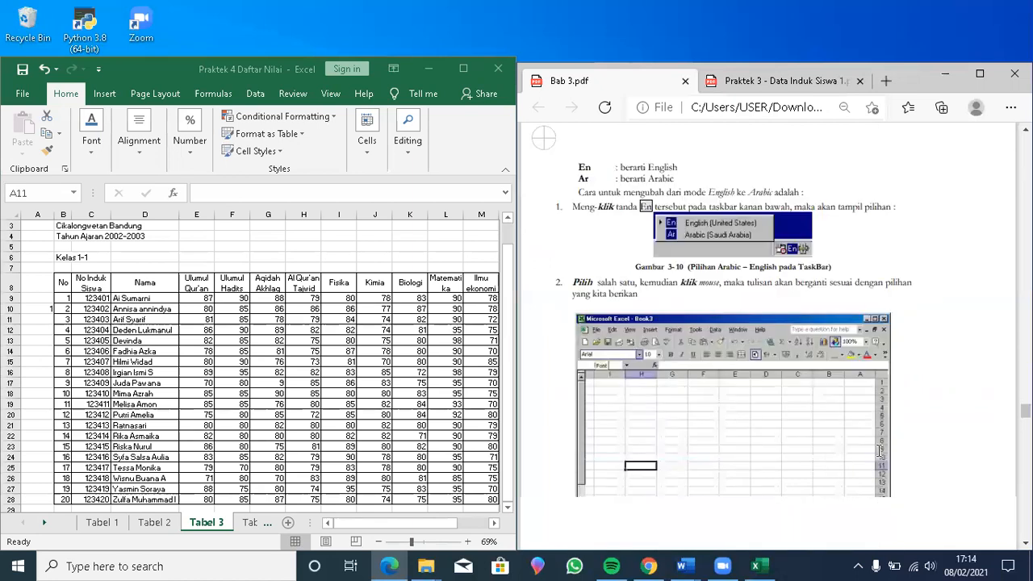
pyautogui.scroll(-3, 879, 451)
pyautogui.scroll(-2, 878, 450)
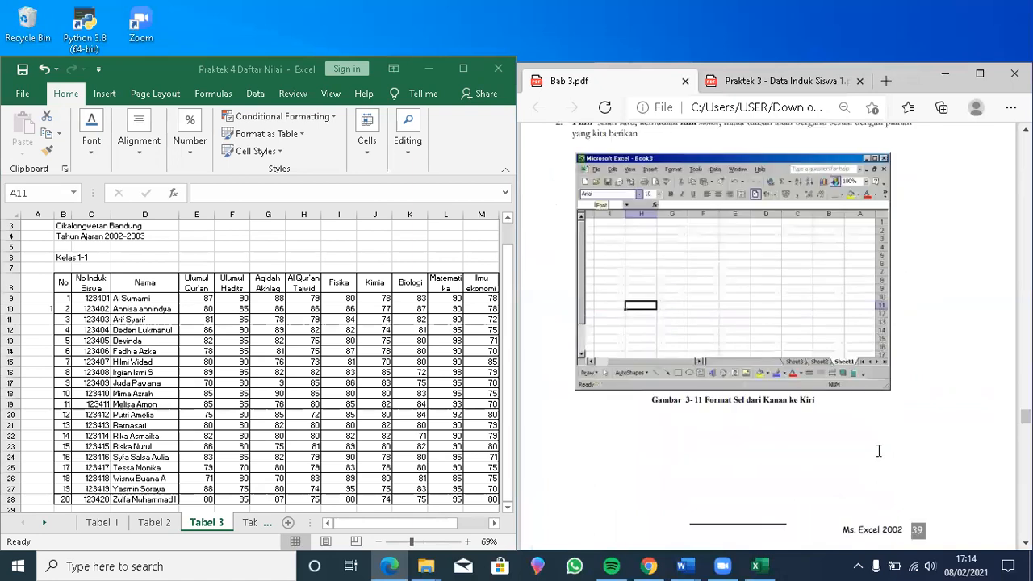
pyautogui.scroll(-7, 879, 451)
pyautogui.scroll(-2, 879, 451)
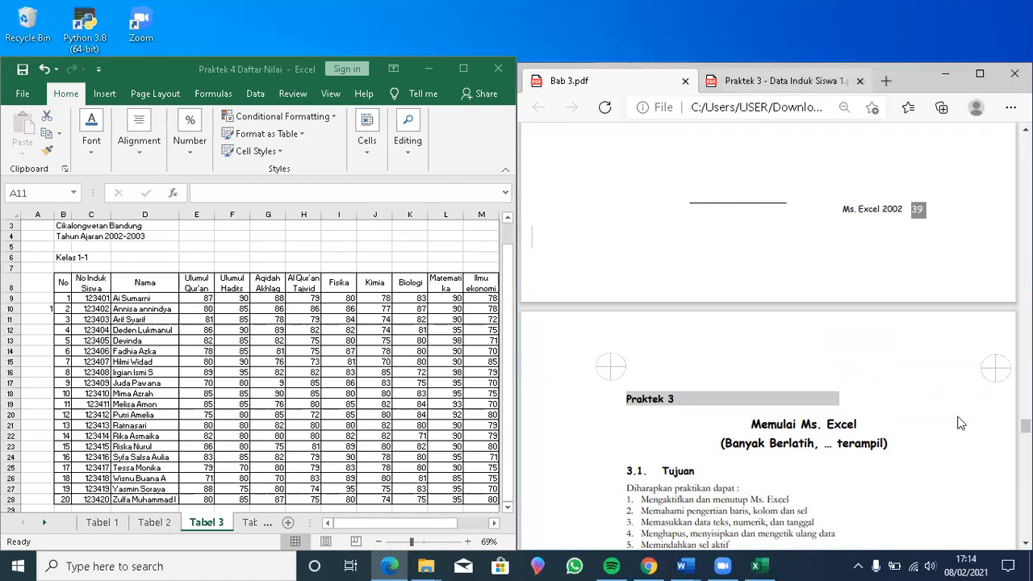
# Step: Read the Praktek 3 objectives, the Tabel 1 instructions and the example table in Gambar 3-12 of the PDF
pyautogui.scroll(-1, 961, 424)
pyautogui.scroll(-5, 961, 423)
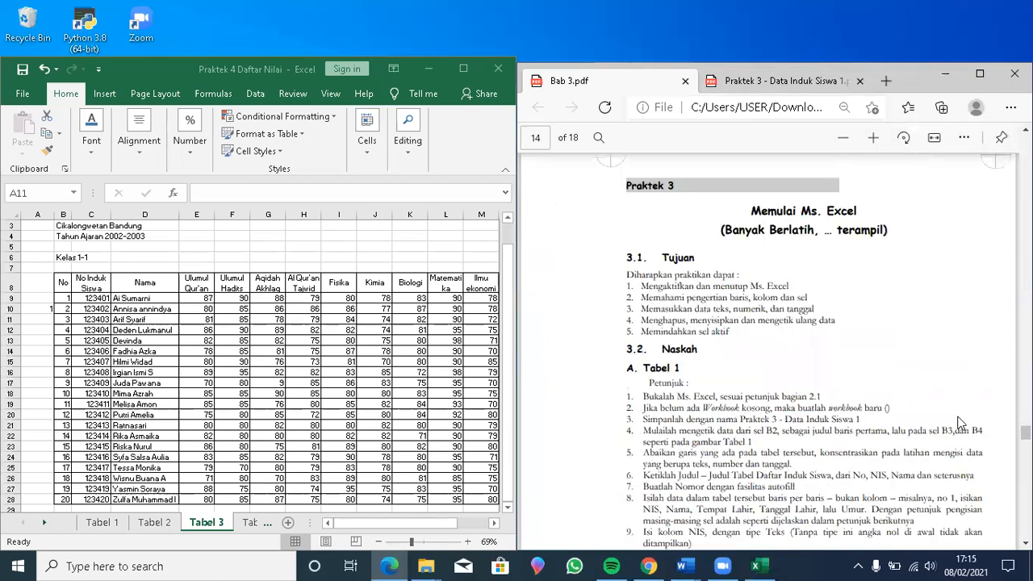
pyautogui.scroll(-10, 961, 423)
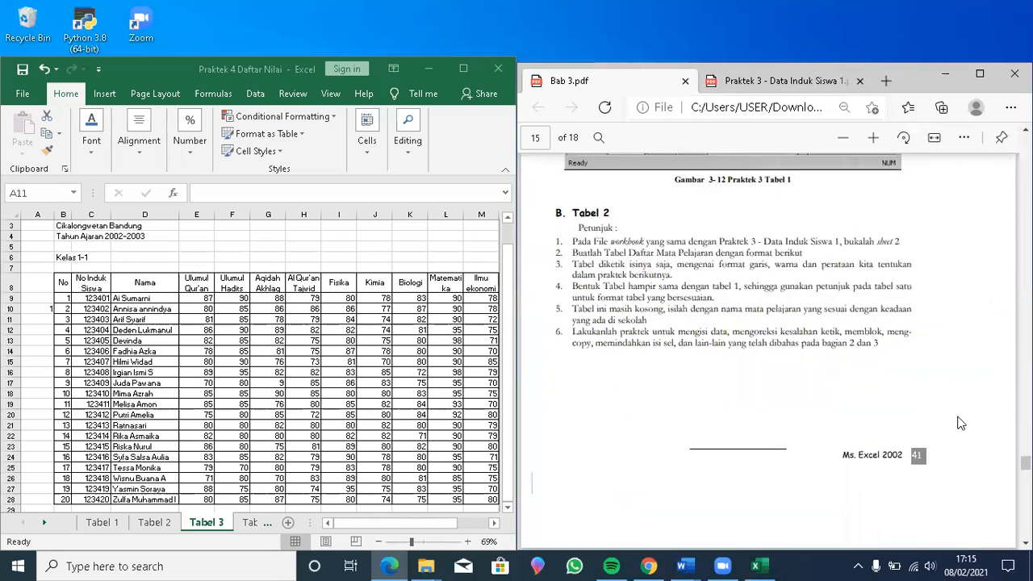
pyautogui.scroll(10, 961, 424)
pyautogui.scroll(2, 961, 423)
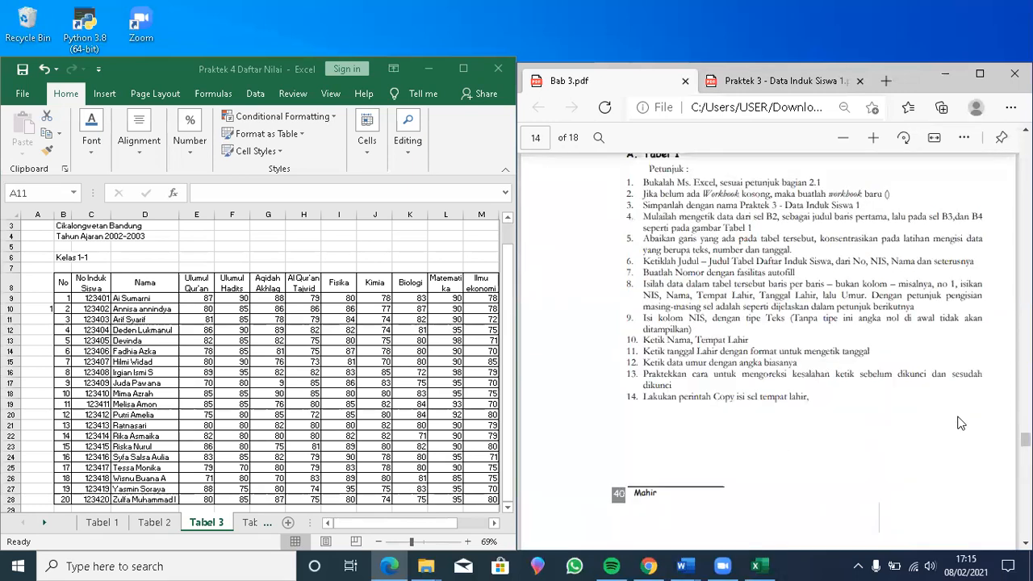
pyautogui.scroll(3, 960, 423)
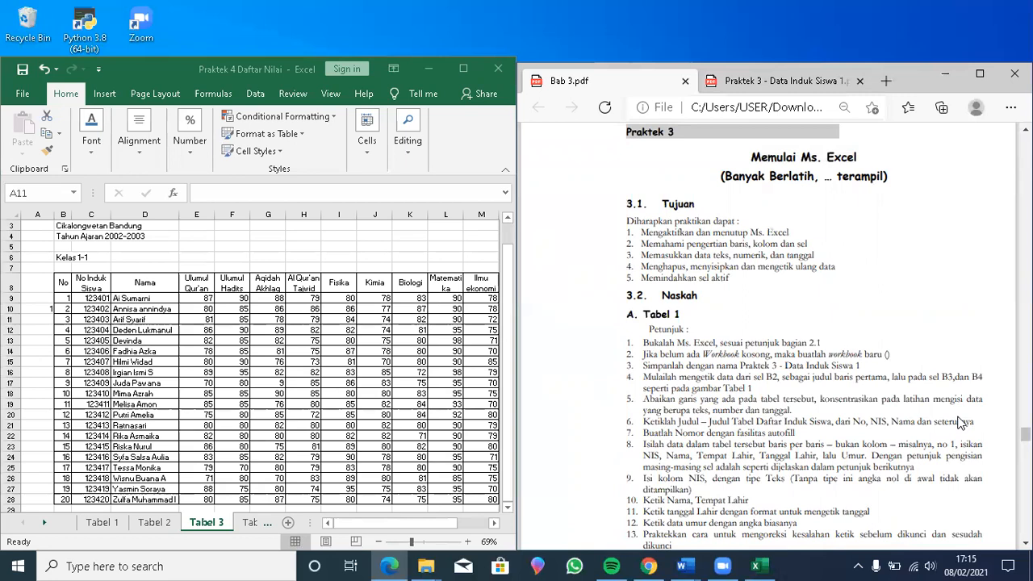
pyautogui.scroll(-5, 961, 423)
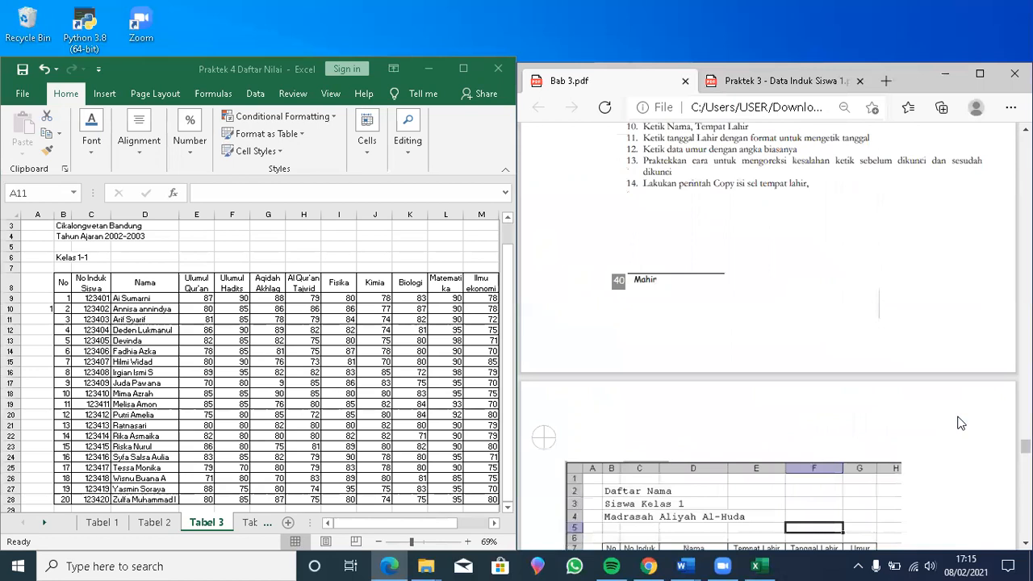
pyautogui.scroll(-3, 961, 423)
pyautogui.scroll(-3, 961, 423)
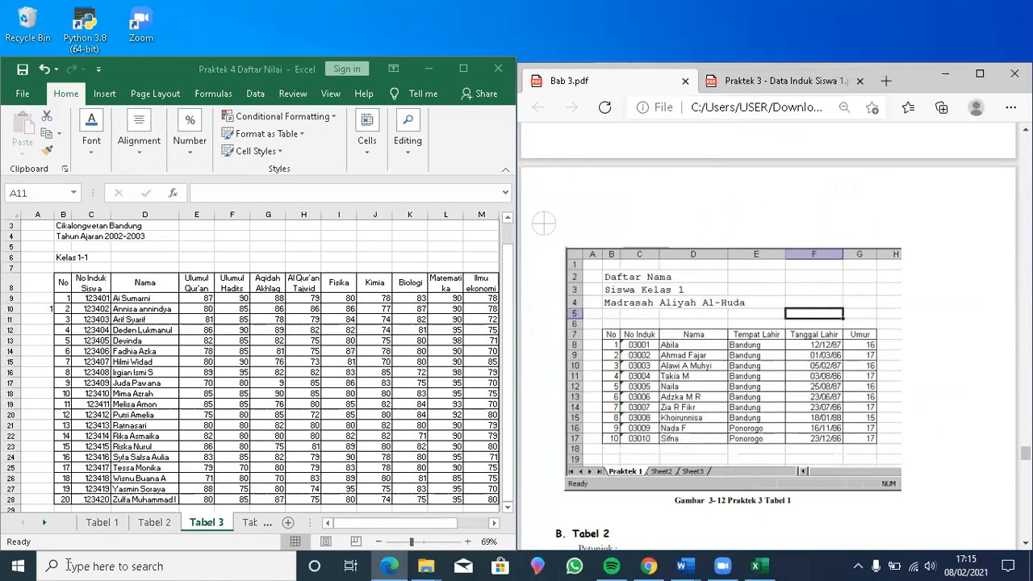
# Step: In Excel's Tabel 1 sheet, fill empty cell C8 with the first student's No Induk from Gambar 3-12
pyautogui.click(111, 524)
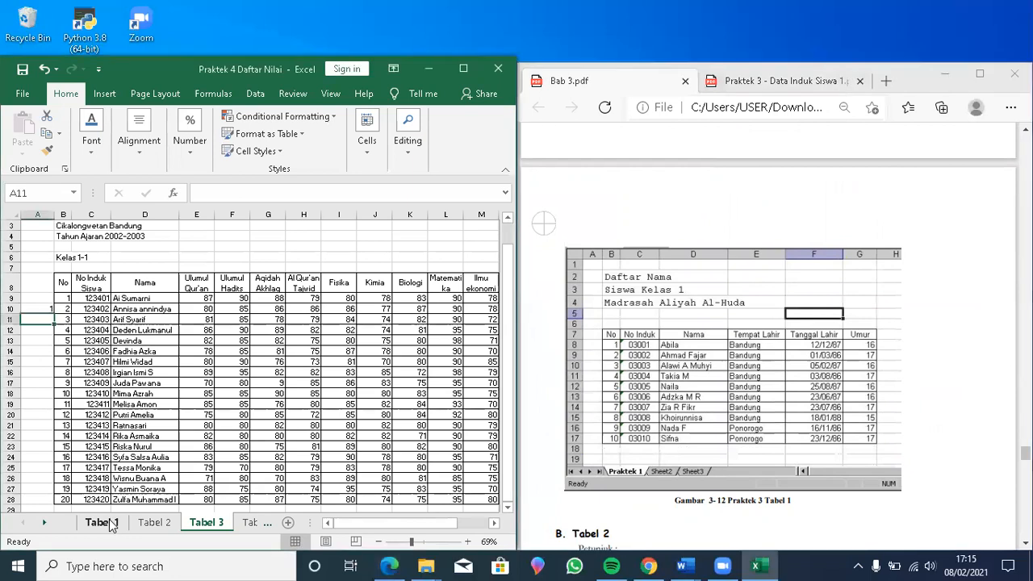
pyautogui.click(111, 524)
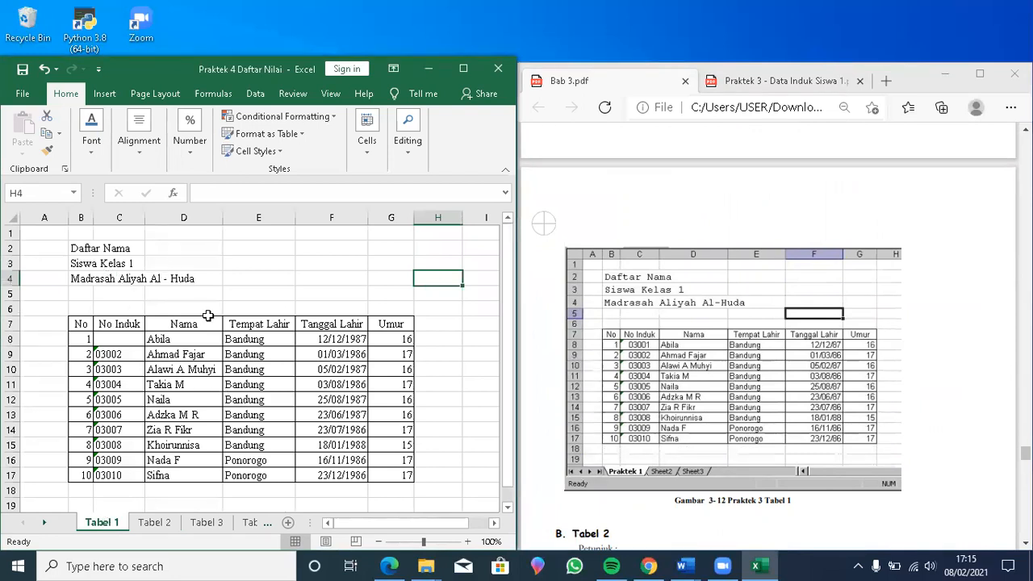
pyautogui.click(131, 339)
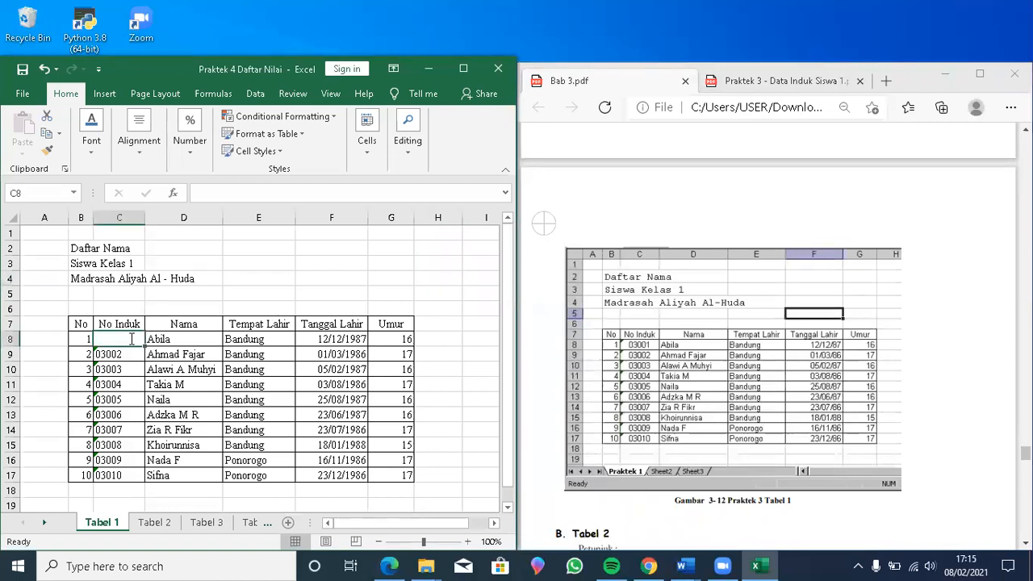
pyautogui.write('03')
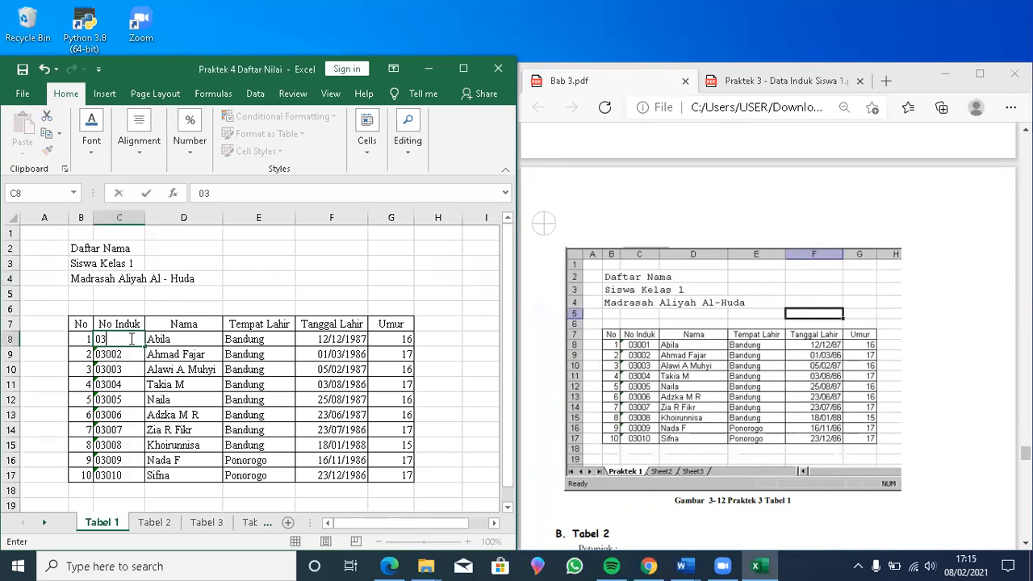
pyautogui.write('001')
pyautogui.press('Return')
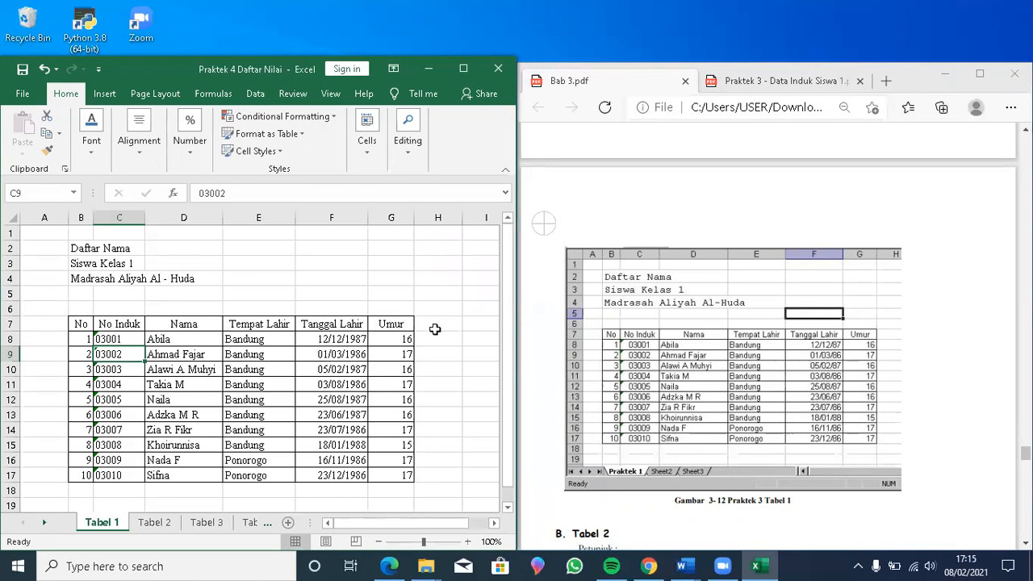
# Step: Read the PDF's Tabel 2 instructions and Gambar 3-13, and compare the example with the workbook's Tabel 2 sheet
pyautogui.click(747, 232)
pyautogui.scroll(-1, 747, 231)
pyautogui.scroll(-2, 747, 232)
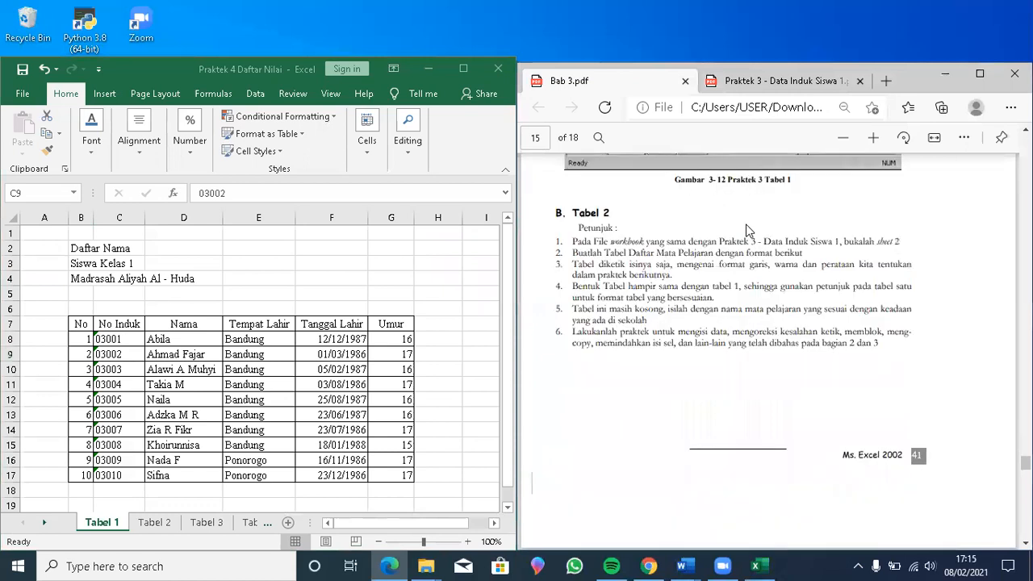
pyautogui.scroll(-3, 746, 232)
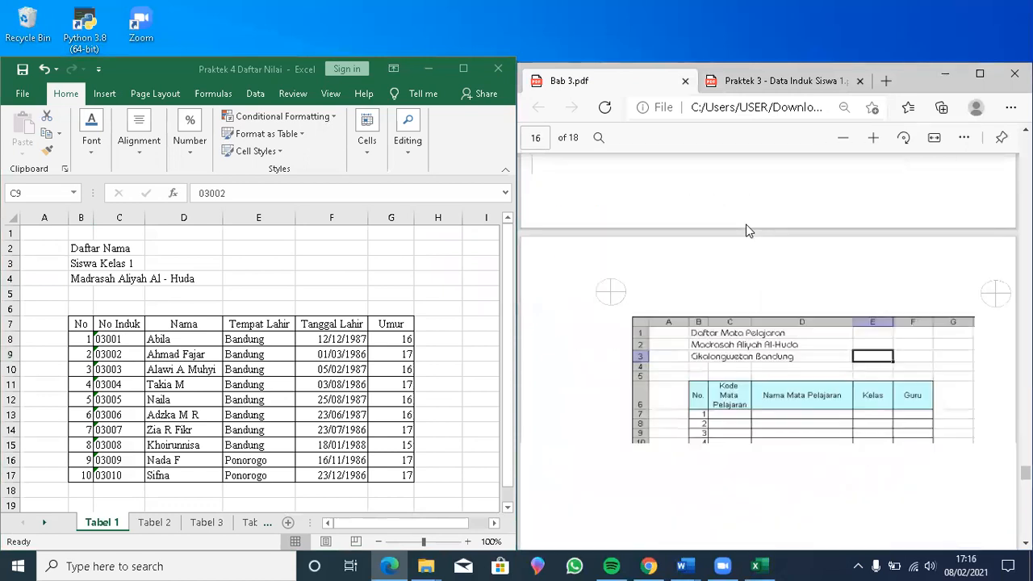
pyautogui.scroll(-2, 746, 232)
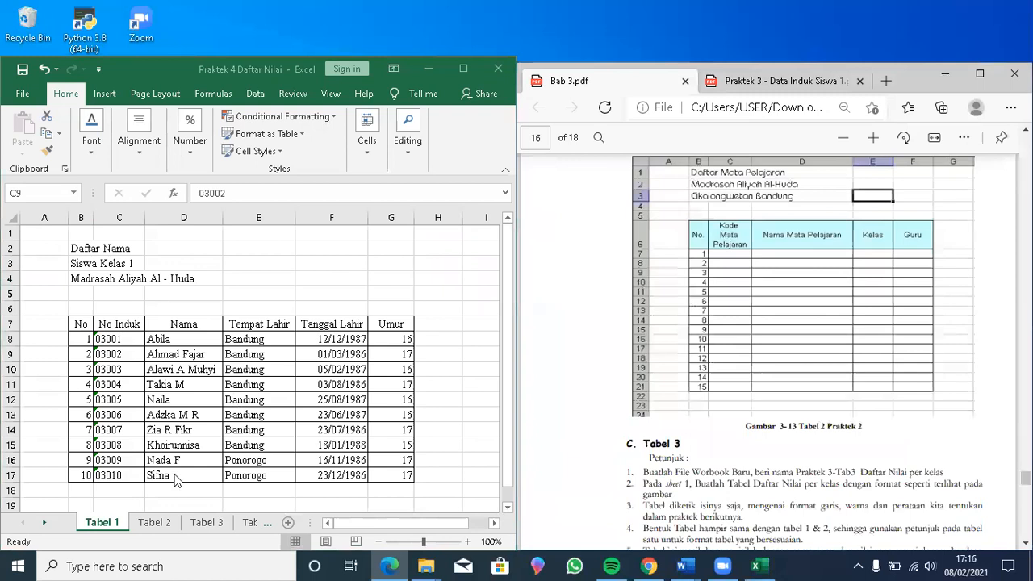
pyautogui.click(164, 524)
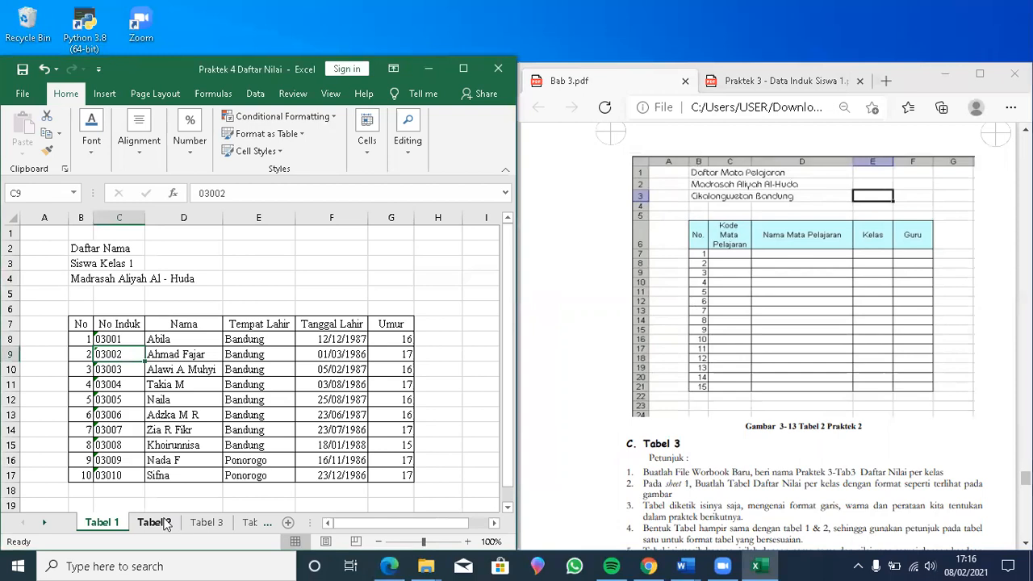
pyautogui.click(165, 524)
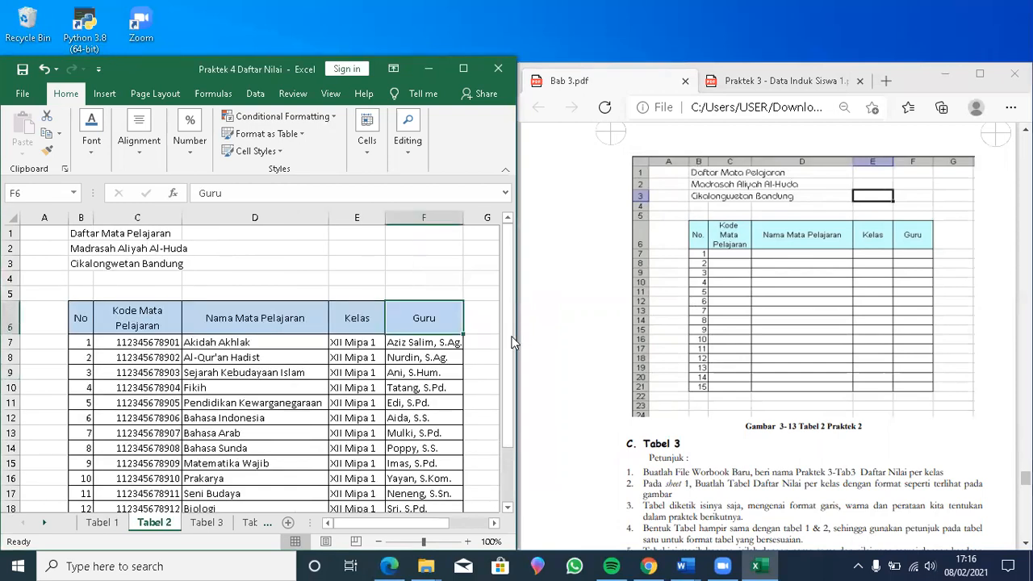
# Step: Read the PDF's Tabel 3 instructions and examine the workbook's Tabel 3 sheet across to the average grade column
pyautogui.click(587, 109)
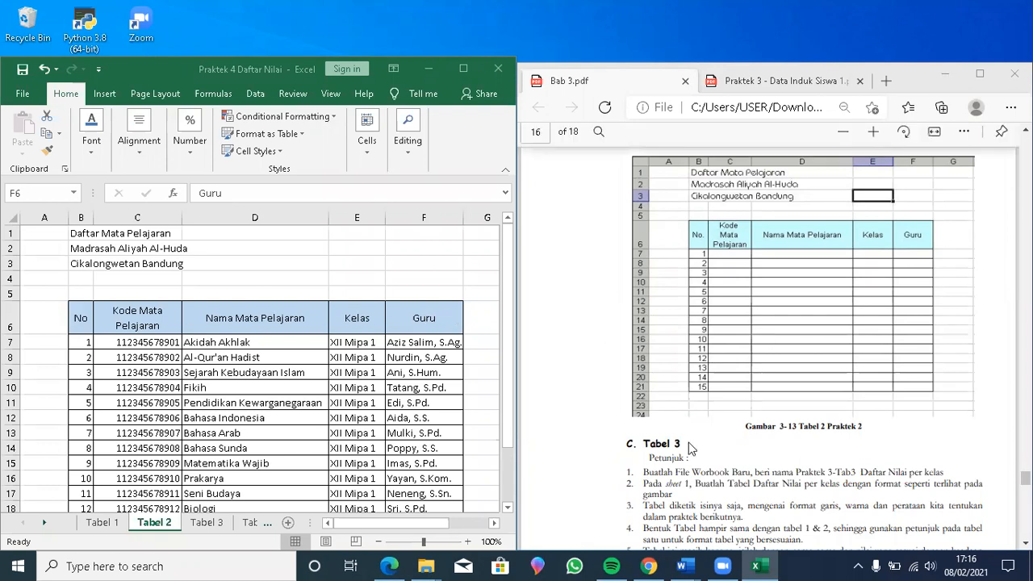
pyautogui.scroll(-2, 690, 449)
pyautogui.scroll(-1, 690, 449)
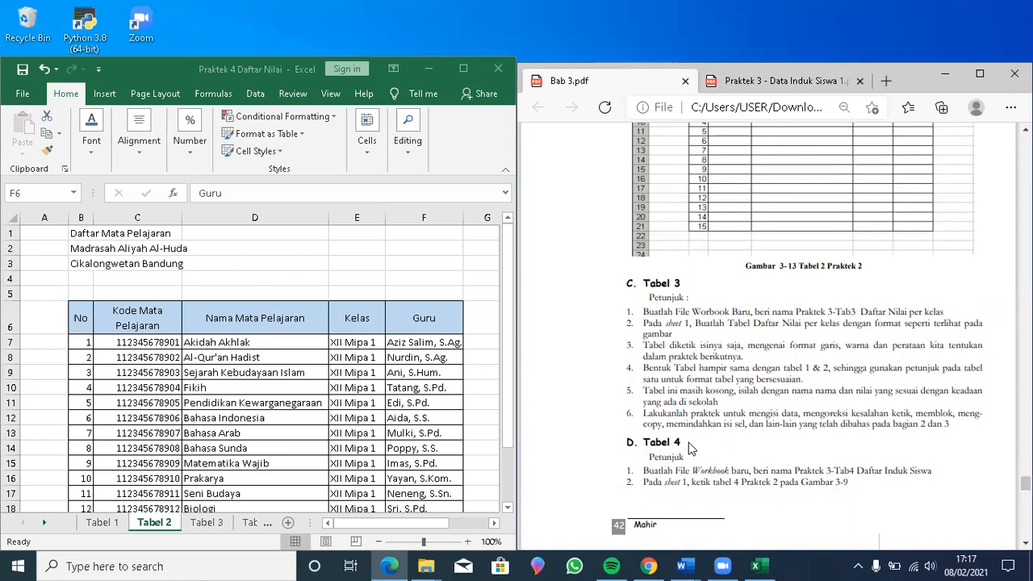
pyautogui.click(211, 524)
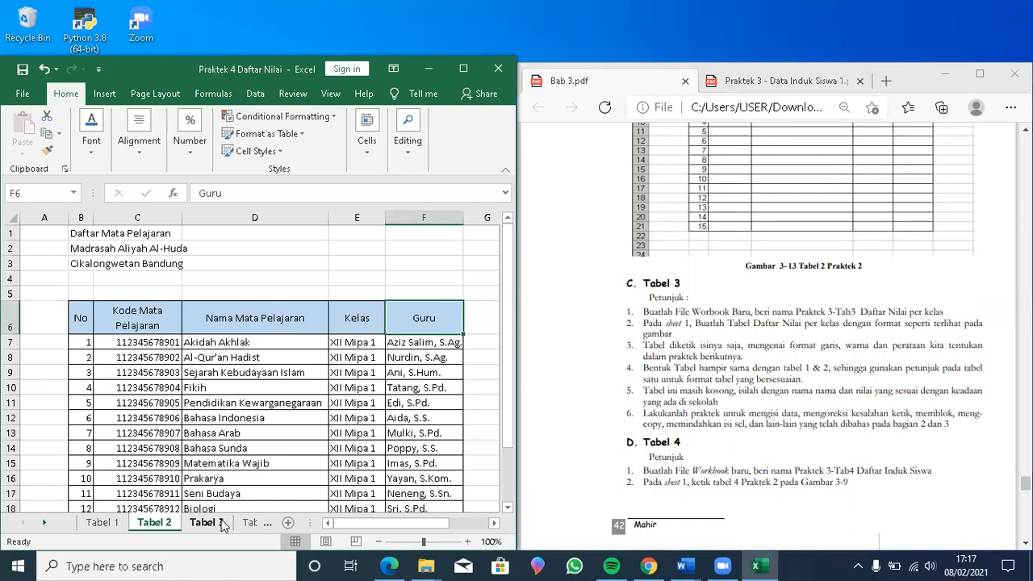
pyautogui.click(224, 525)
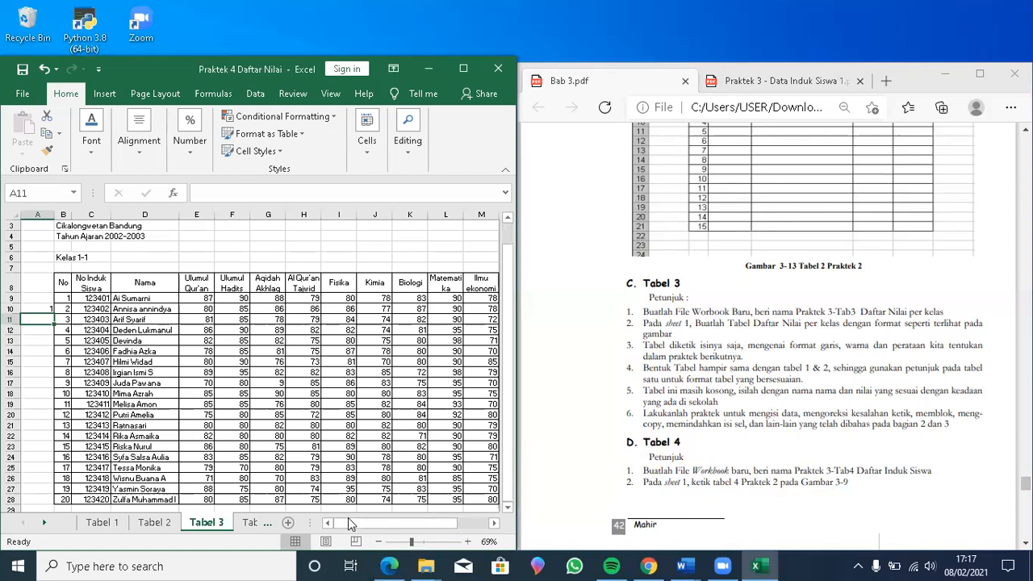
pyautogui.moveTo(353, 520); pyautogui.dragTo(352, 523)
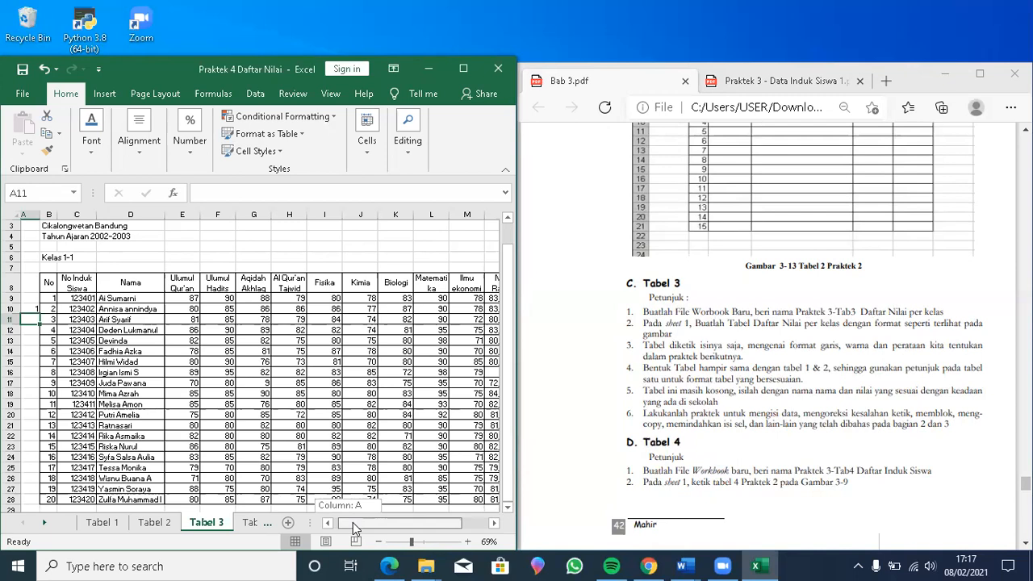
pyautogui.moveTo(353, 522); pyautogui.dragTo(360, 529)
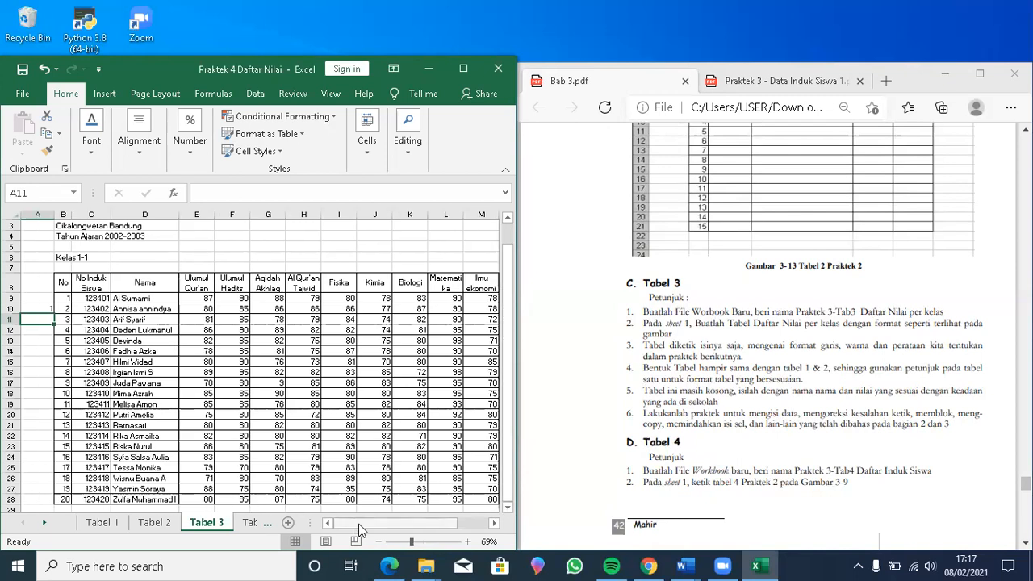
pyautogui.hscroll(1, 359, 525)
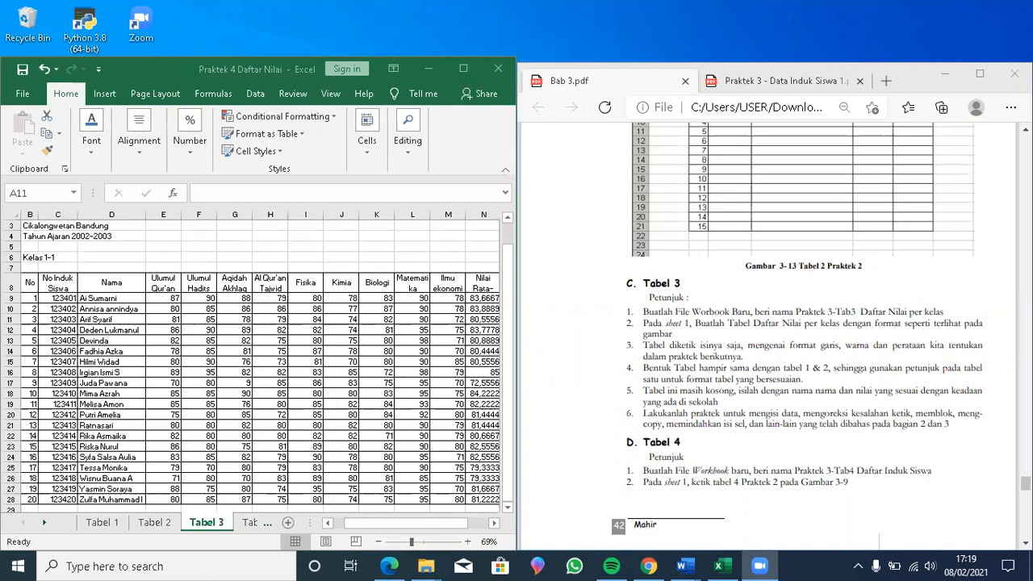
# Step: Return to the PDF and read the Tabel 4 instructions and the rotated Daftar Nilai example table on the following page
pyautogui.click(926, 468)
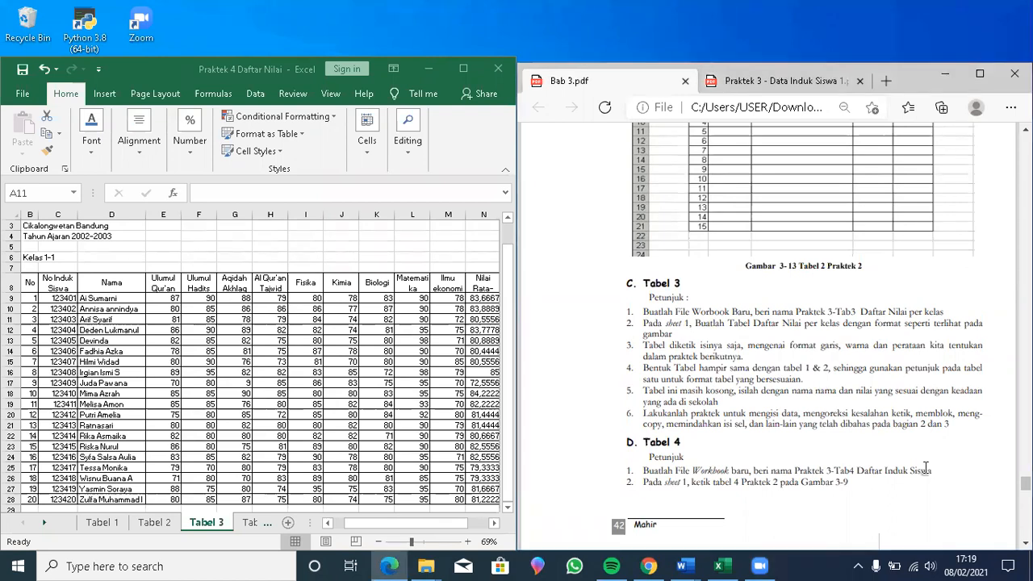
pyautogui.scroll(-1, 926, 468)
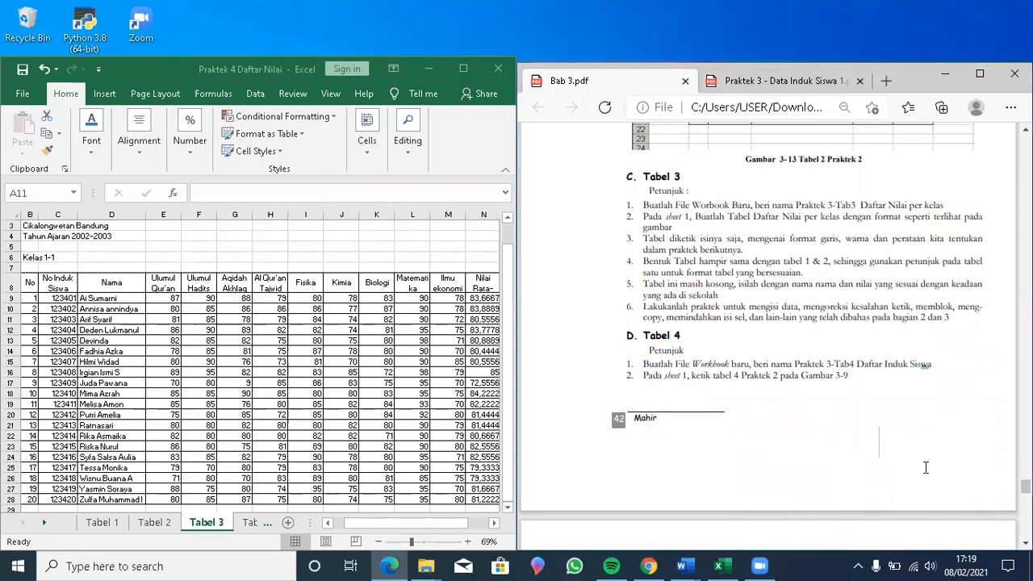
pyautogui.scroll(-3, 926, 468)
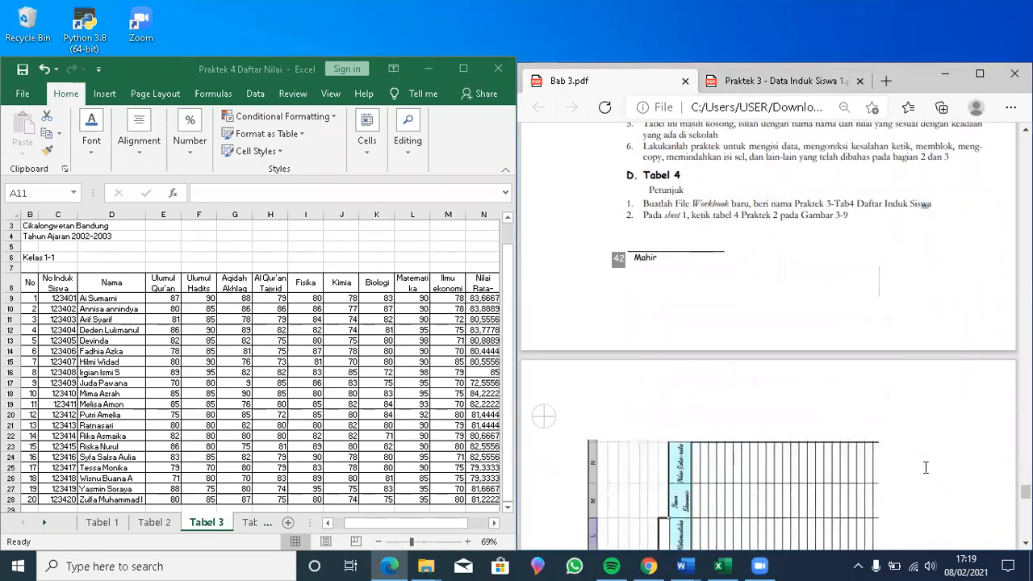
pyautogui.scroll(-3, 926, 467)
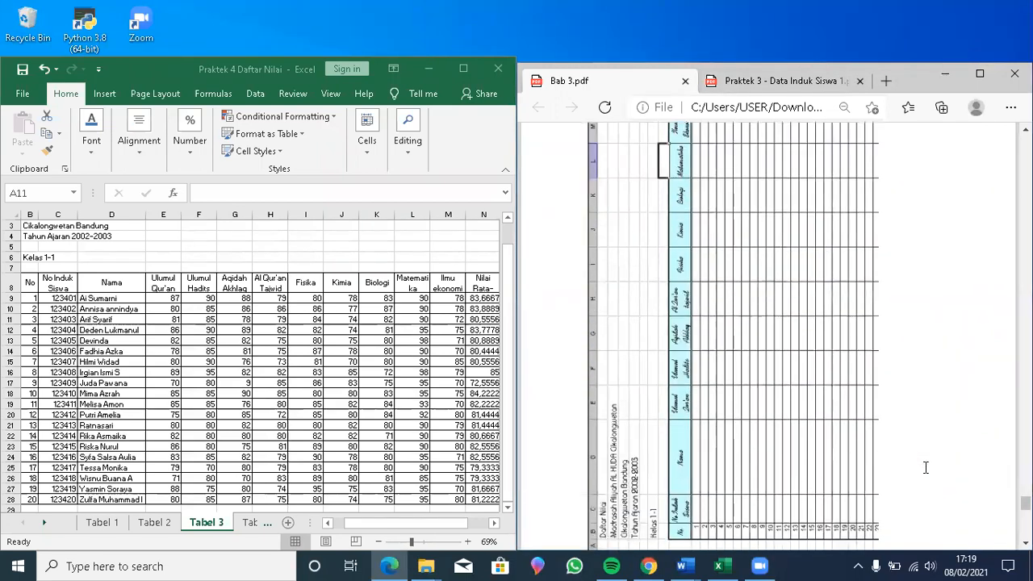
pyautogui.scroll(1, 926, 467)
# Step: Examine the Data Induk Siswa table on Excel's Tabel 4 sheet across to the Kabupaten column, then return to its first columns
pyautogui.click(250, 524)
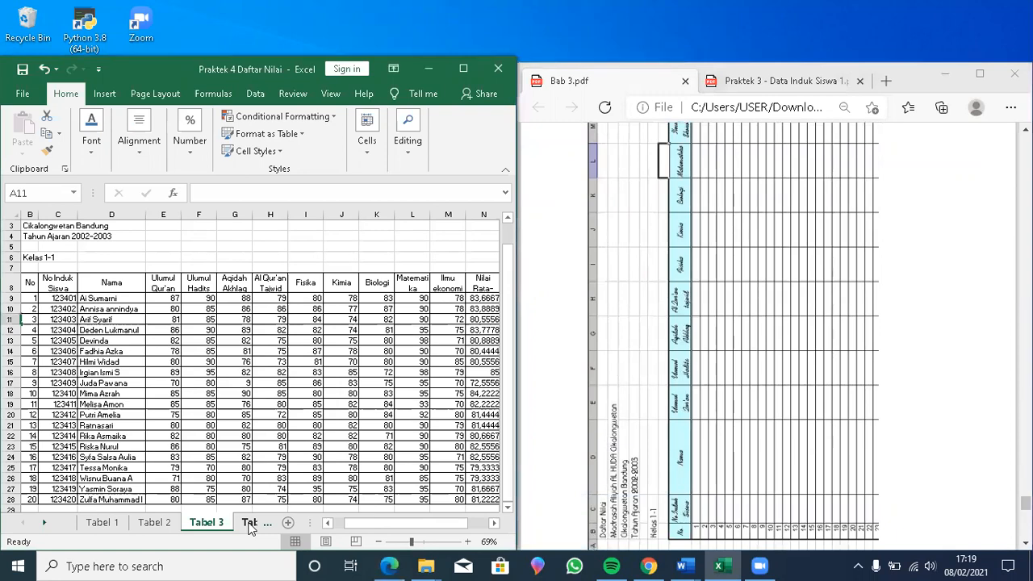
pyautogui.click(249, 524)
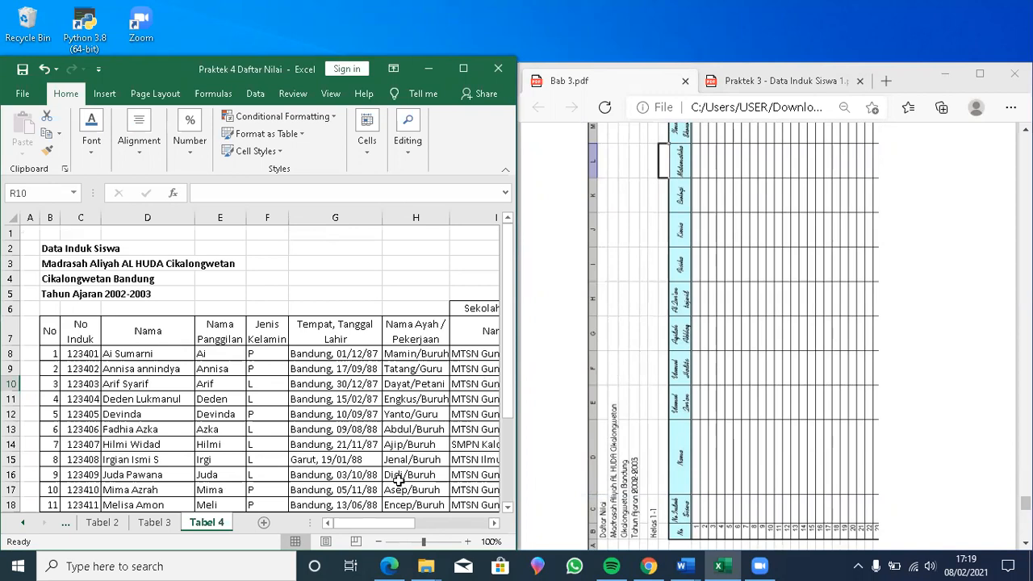
pyautogui.moveTo(386, 521); pyautogui.dragTo(435, 520)
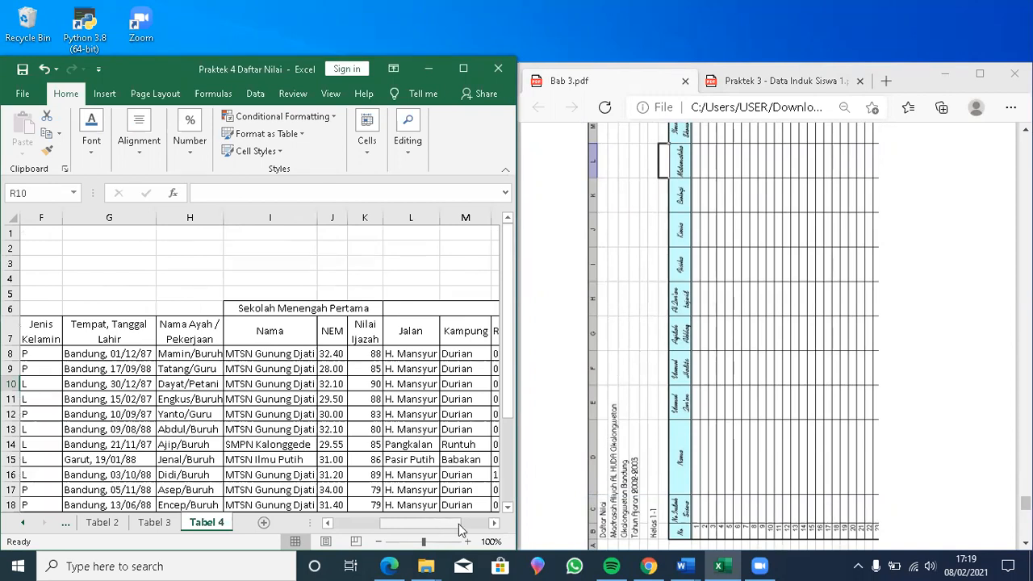
pyautogui.moveTo(458, 524); pyautogui.dragTo(459, 524)
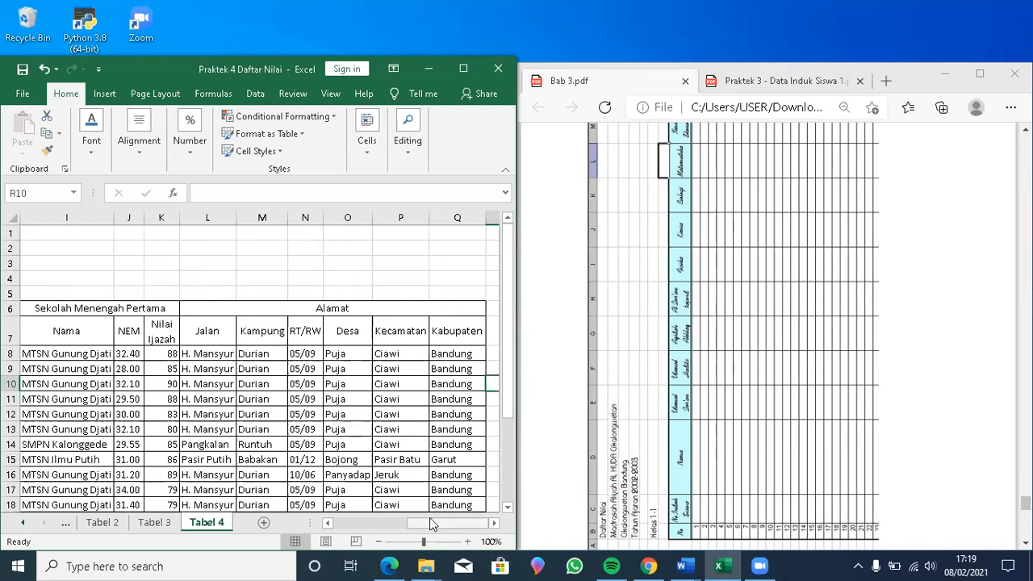
pyautogui.moveTo(450, 522); pyautogui.dragTo(377, 522)
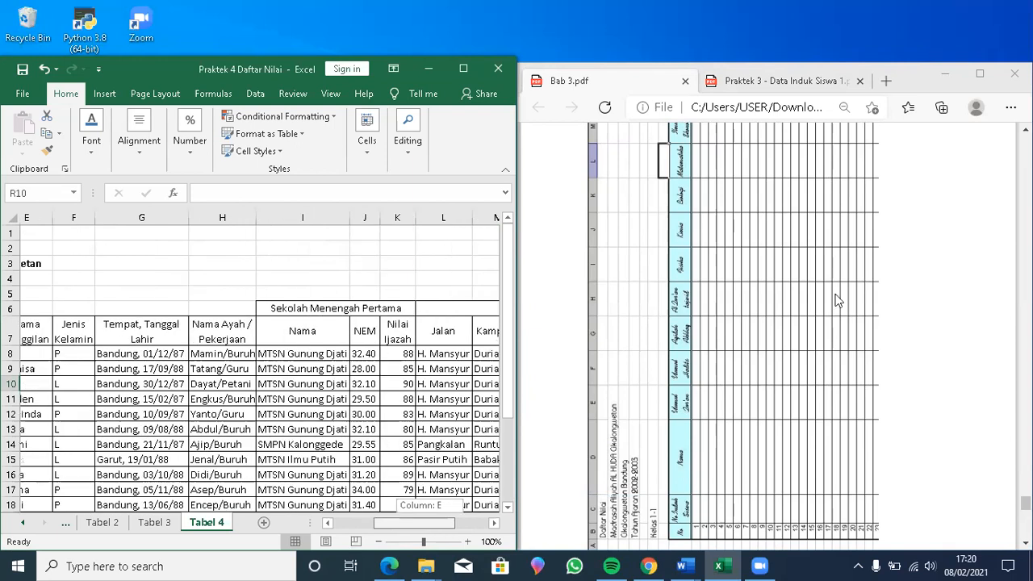
# Step: Switch to the PDF and view the example tables in Gambar 3-14 and Gambar 3-15 through to the last page
pyautogui.click(998, 253)
pyautogui.scroll(-3, 998, 252)
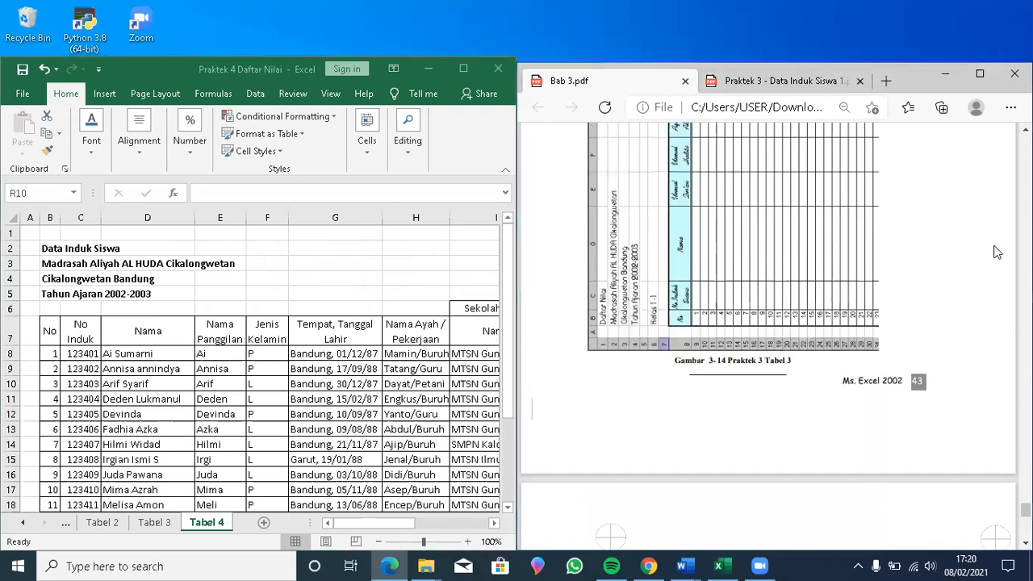
pyautogui.scroll(-3, 998, 252)
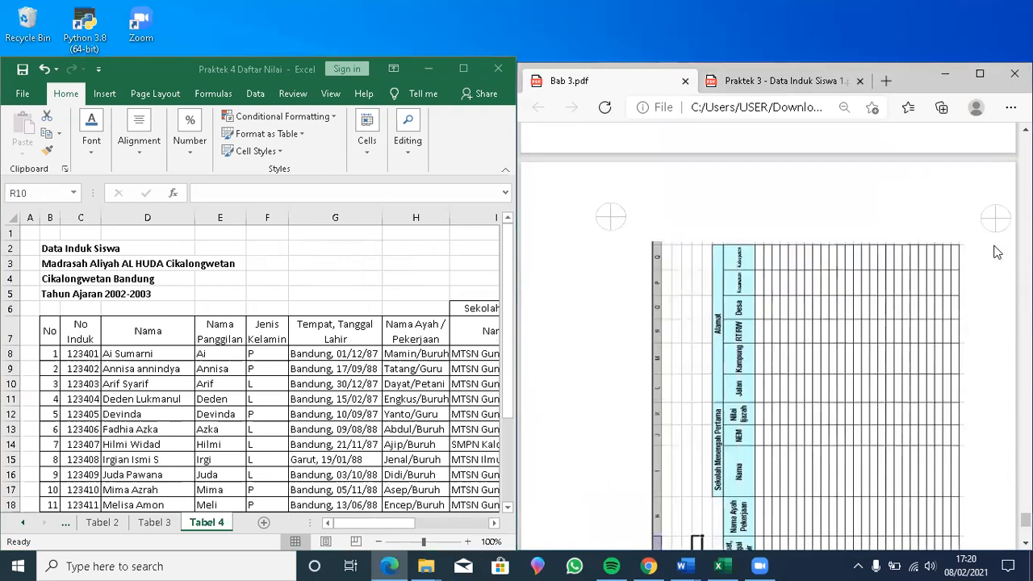
pyautogui.scroll(-3, 641, 173)
pyautogui.scroll(-1, 643, 133)
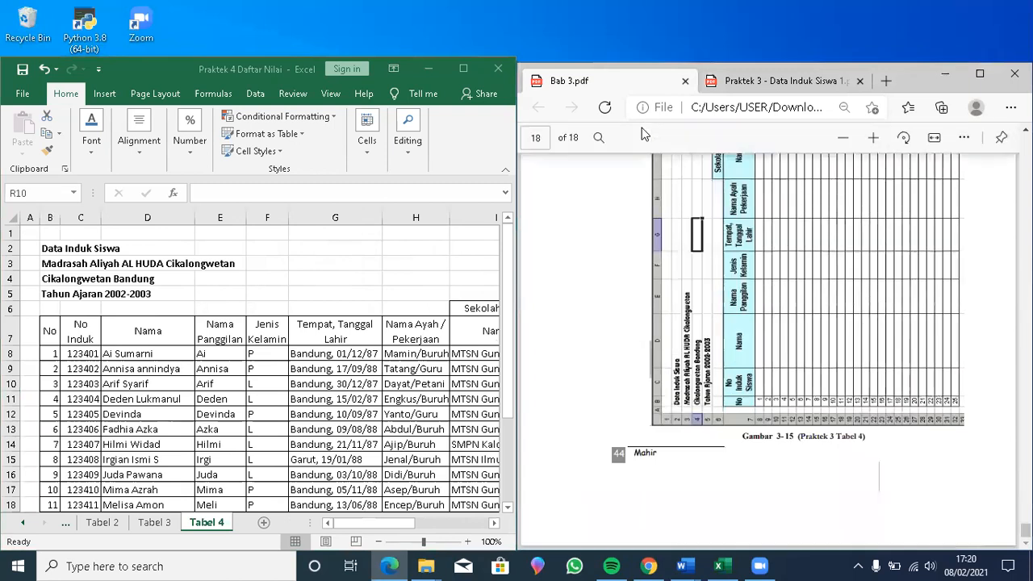